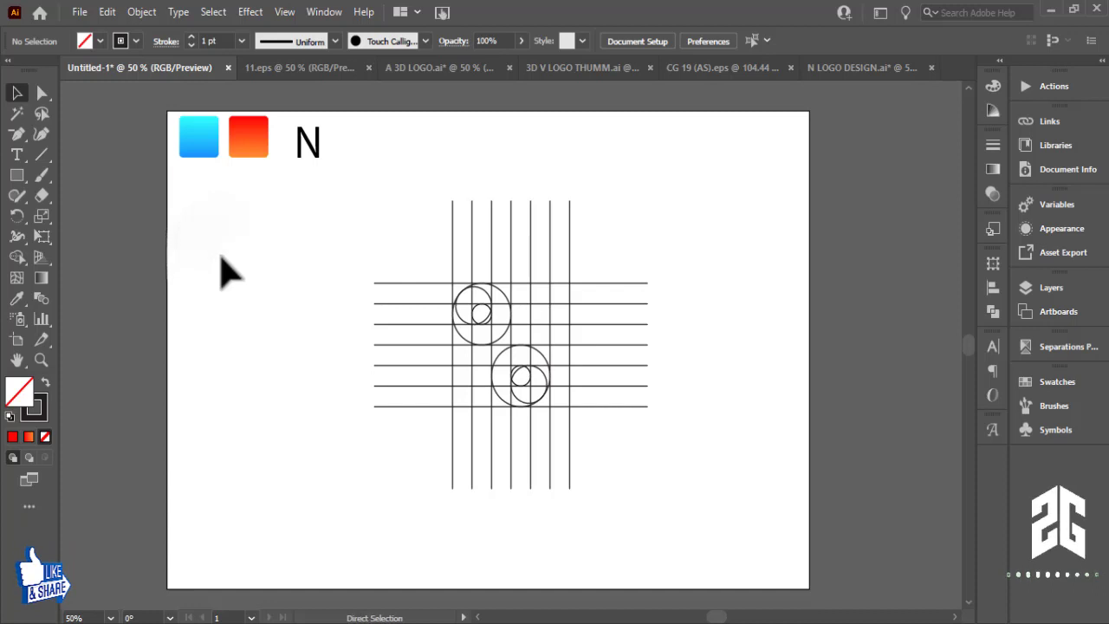
# - Zoom in on the finished line grid and its two nested-circle sets
pyautogui.hotkey('ctrl', '1')
# - Select the full line-and-circle grid and shift it slightly up and to the left
pyautogui.hotkey('ctrl', '-')
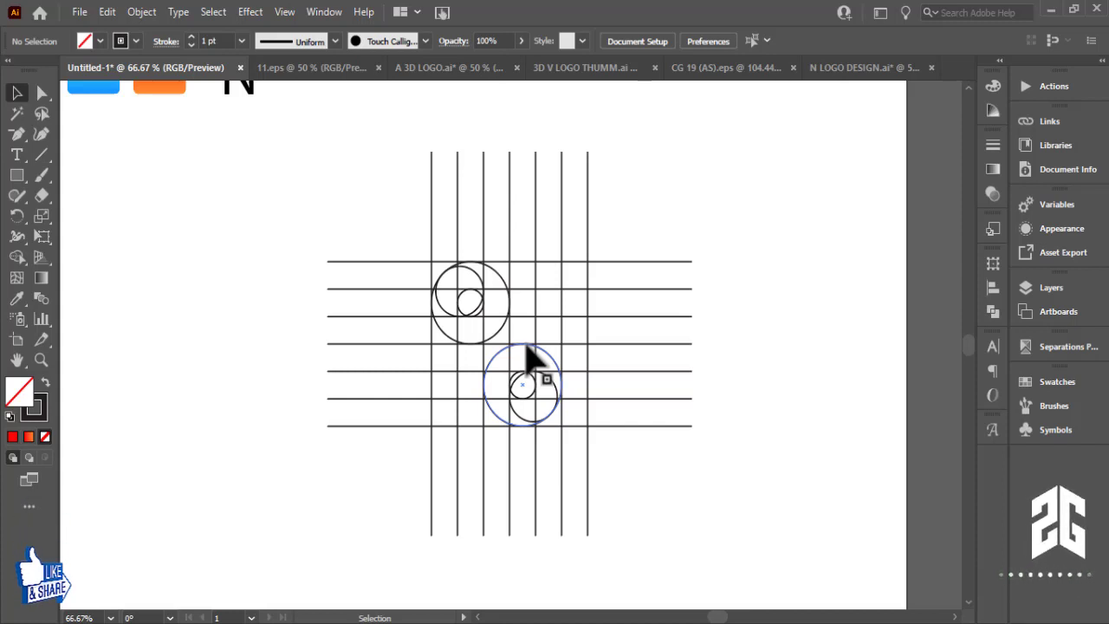
pyautogui.moveTo(286, 205); pyautogui.dragTo(731, 500)
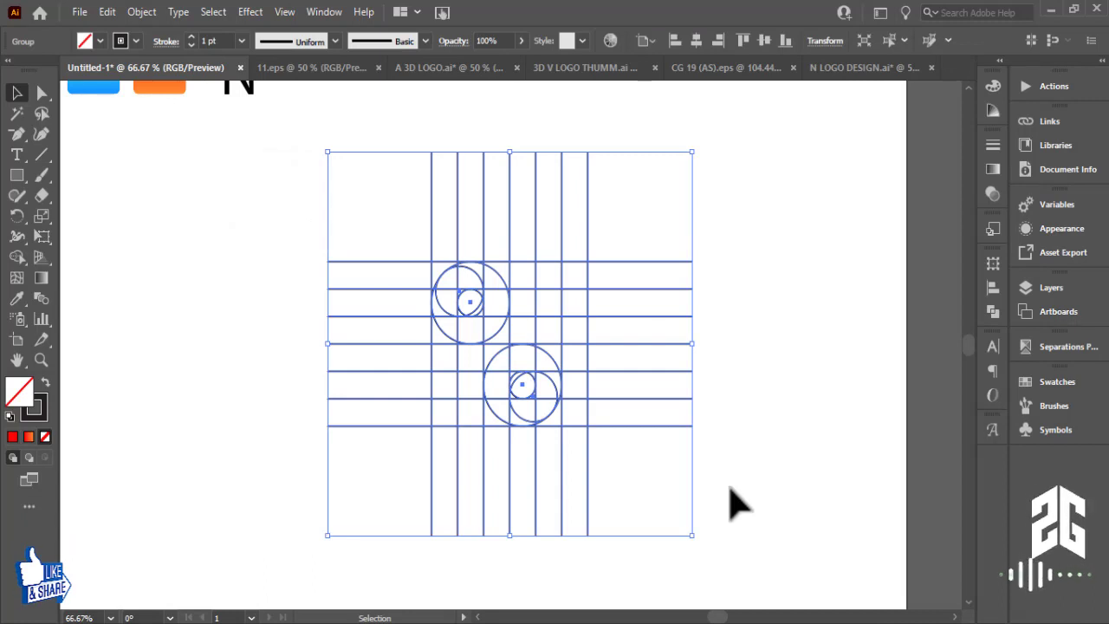
pyautogui.hotkey('ctrl', '+')
pyautogui.hotkey('ctrl', '-')
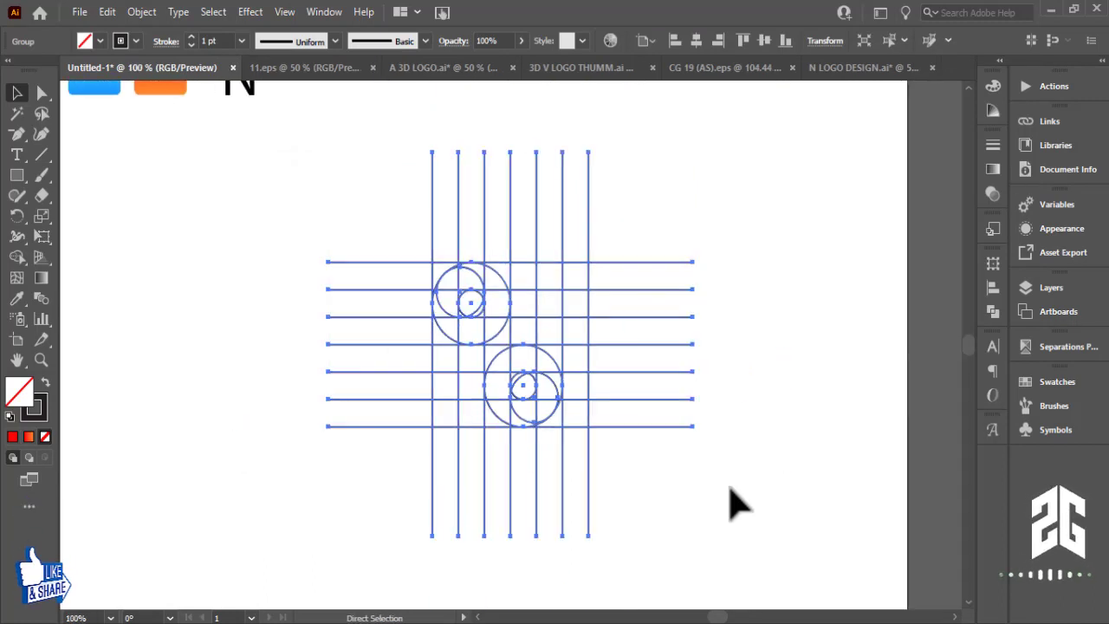
pyautogui.moveTo(774, 495)
pyautogui.mouseDown()
pyautogui.moveTo(938, 481)
pyautogui.moveTo(894, 490)
pyautogui.mouseUp()
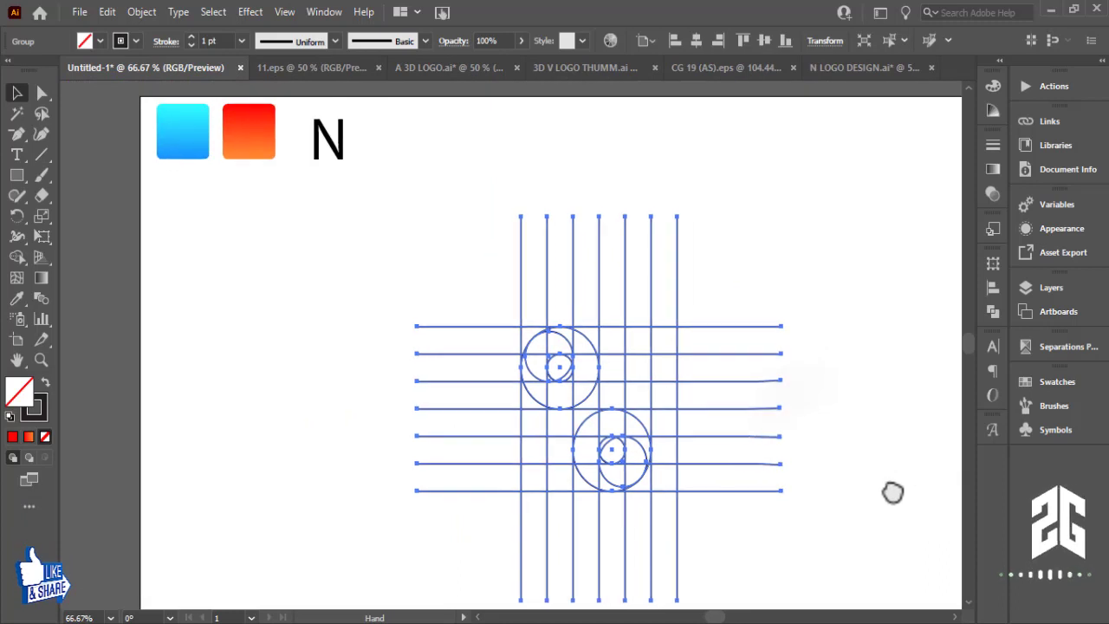
pyautogui.moveTo(590, 403); pyautogui.dragTo(549, 354)
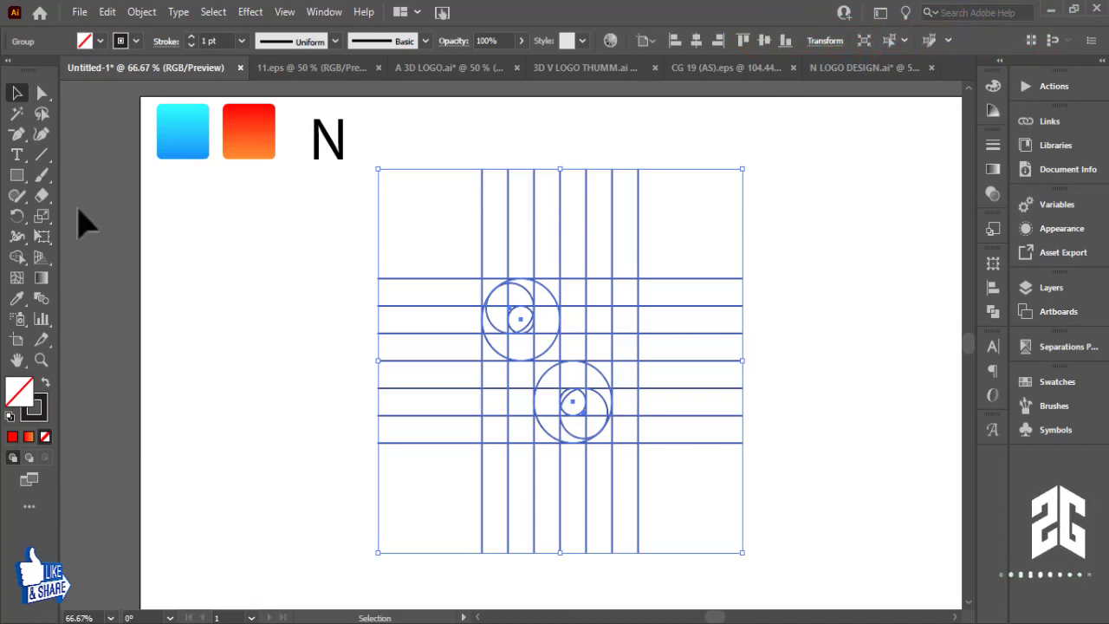
# - Using Shape Builder with black fill, merge the left stem, top arch, bowl and right stem cells
pyautogui.click(16, 256)
pyautogui.click(85, 41)
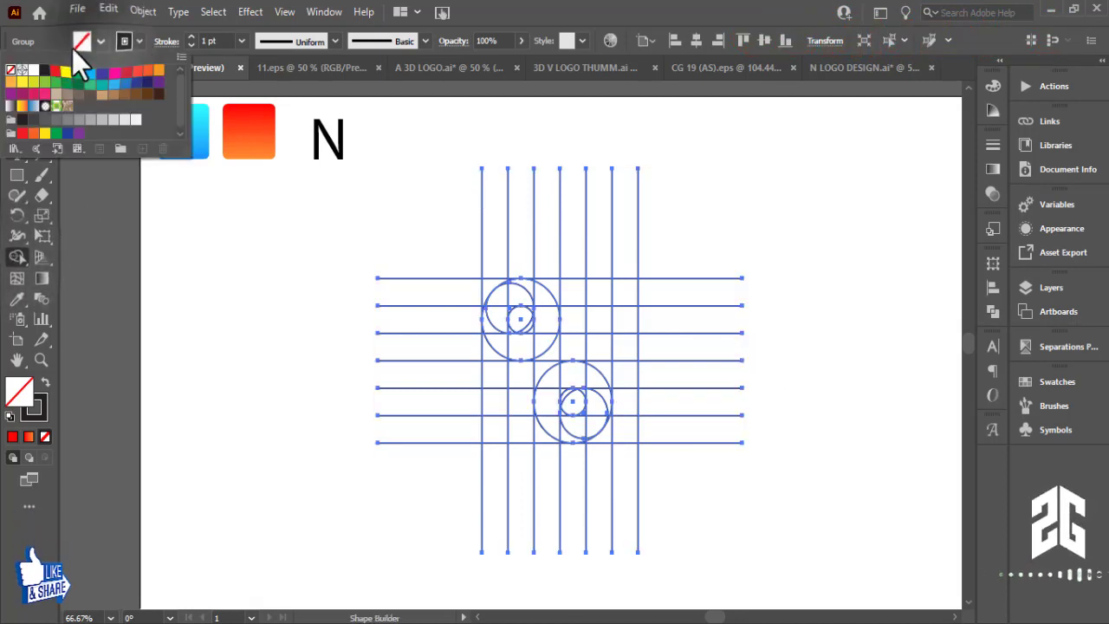
pyautogui.click(45, 70)
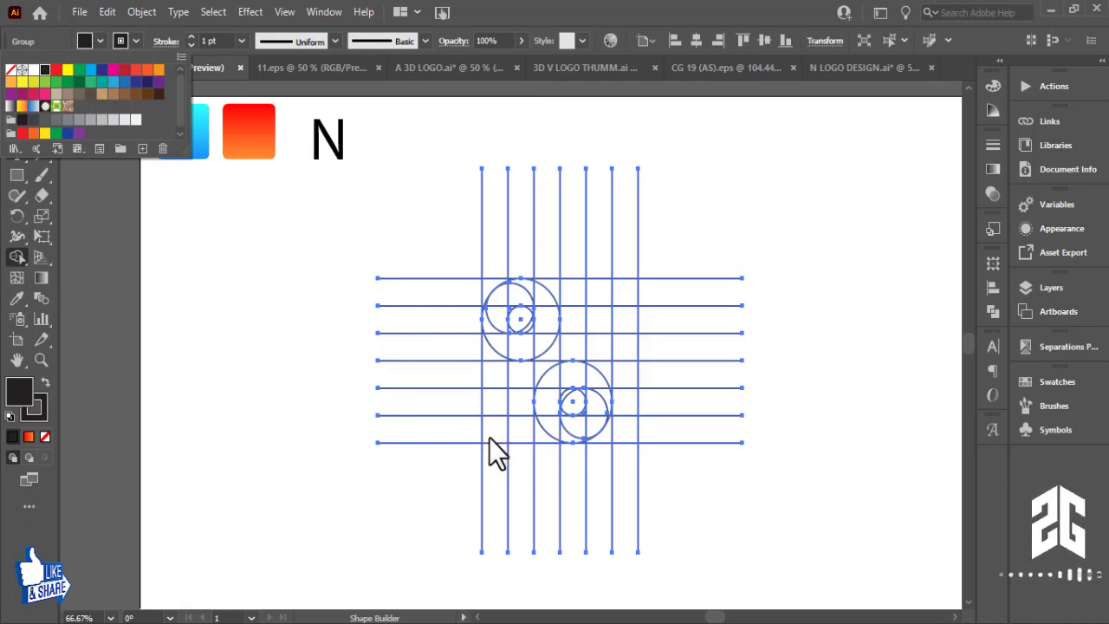
pyautogui.moveTo(496, 439)
pyautogui.mouseDown()
pyautogui.moveTo(496, 317)
pyautogui.moveTo(510, 302)
pyautogui.mouseUp()
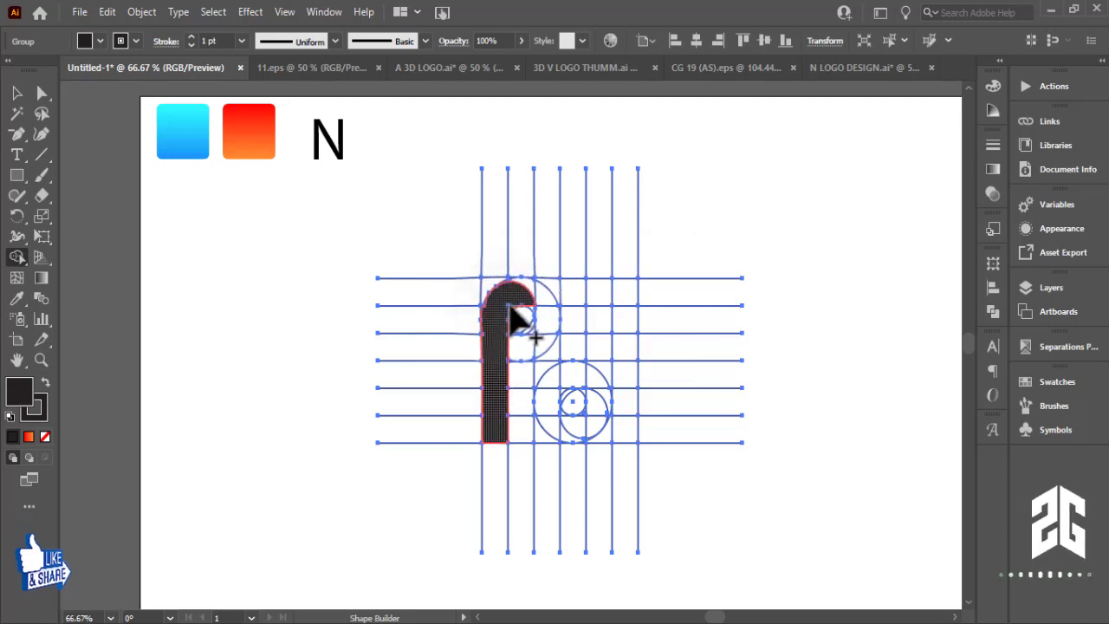
pyautogui.click(510, 316)
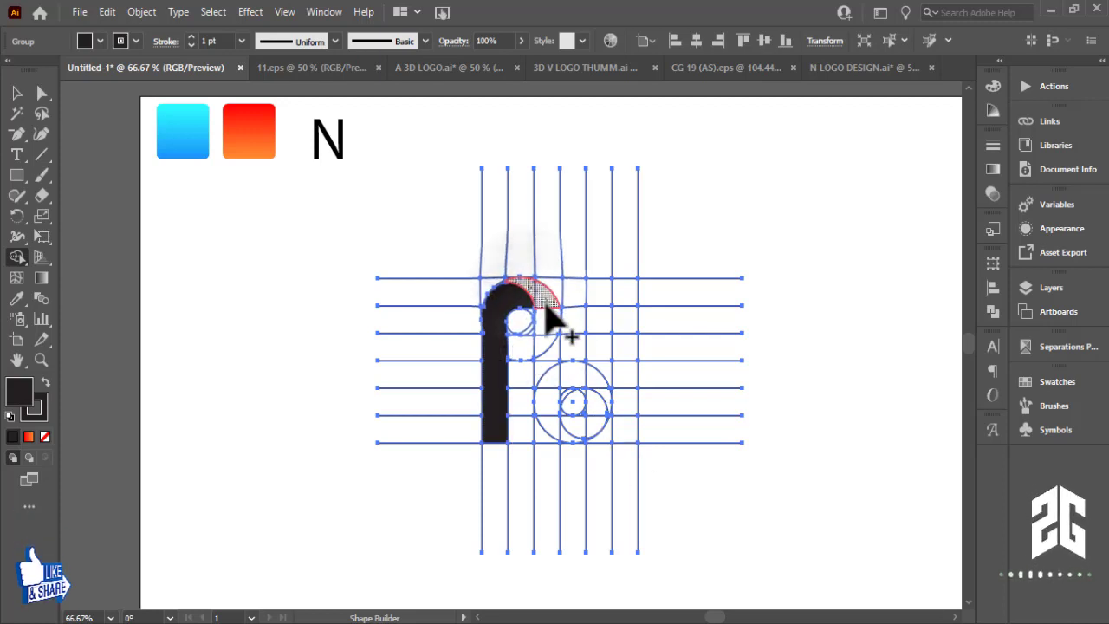
pyautogui.moveTo(548, 349)
pyautogui.mouseDown()
pyautogui.moveTo(550, 404)
pyautogui.moveTo(576, 453)
pyautogui.mouseUp()
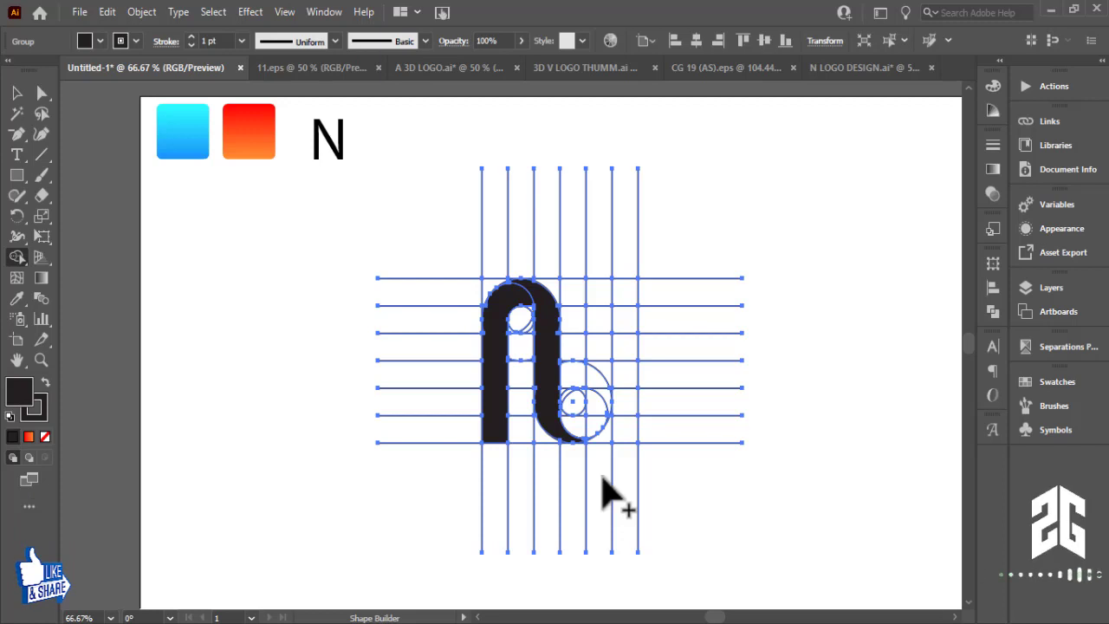
pyautogui.moveTo(579, 438)
pyautogui.mouseDown()
pyautogui.moveTo(607, 400)
pyautogui.moveTo(641, 424)
pyautogui.mouseUp()
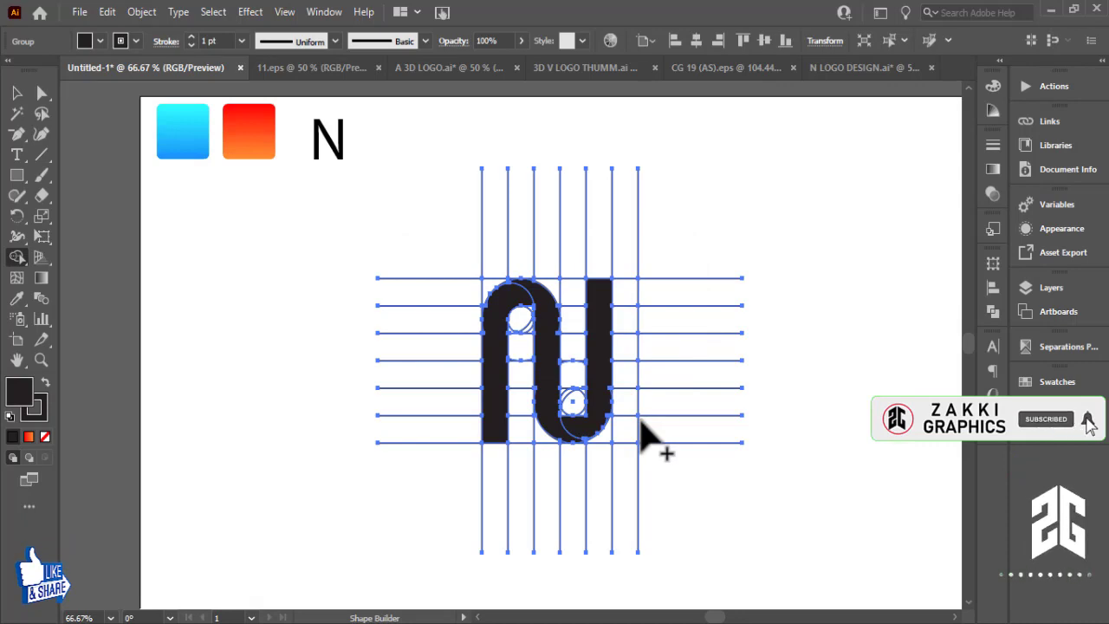
# - Merge the bowl regions beside the right stem into the black shape
pyautogui.hotkey('ctrl', '+')
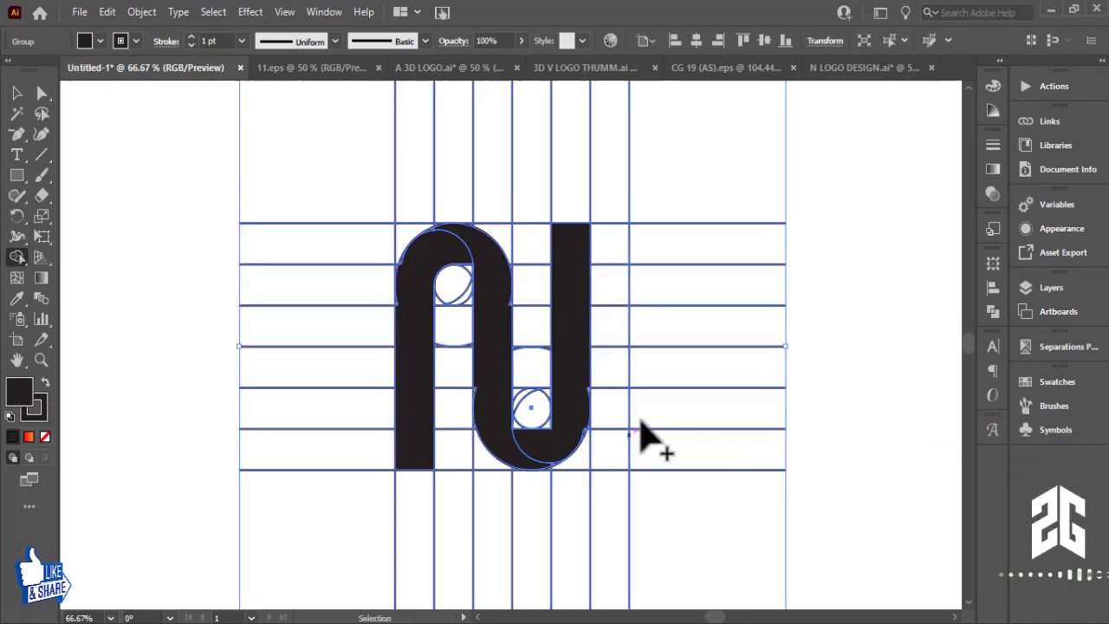
pyautogui.hotkey('ctrl', '+')
pyautogui.hotkey('ctrl', '+')
pyautogui.hotkey('ctrl', '+')
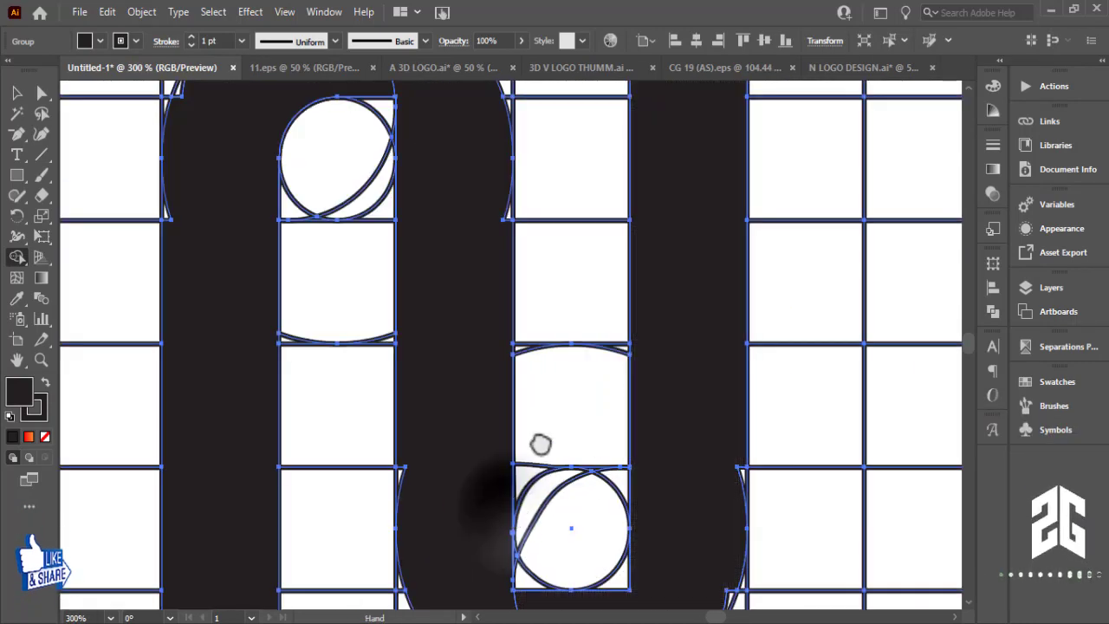
pyautogui.scroll(-5, 568, 485)
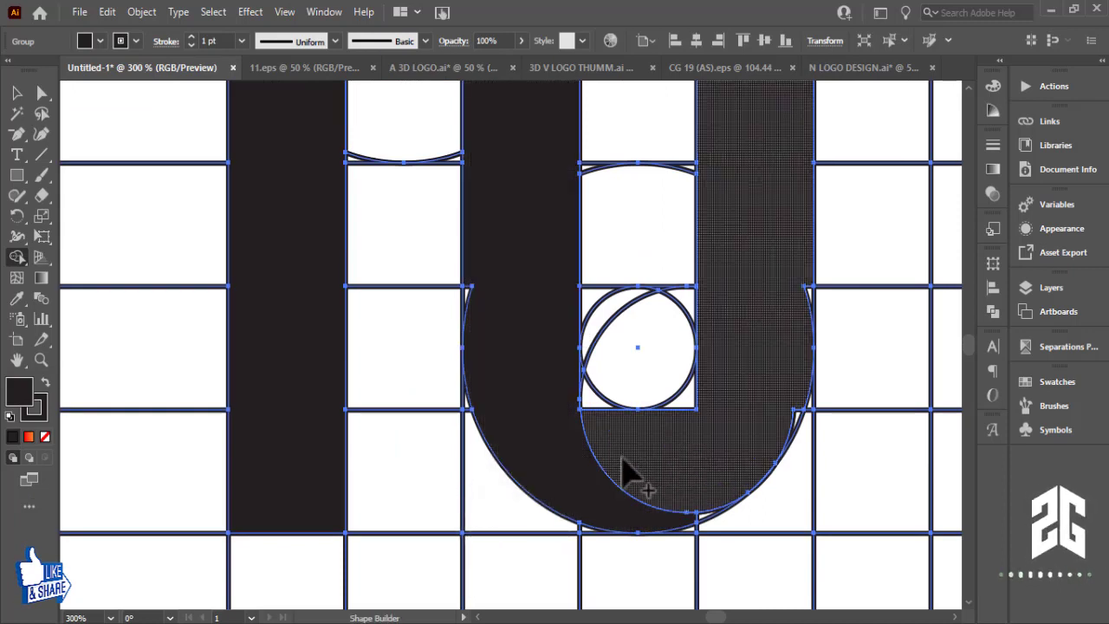
pyautogui.moveTo(624, 471); pyautogui.dragTo(595, 421)
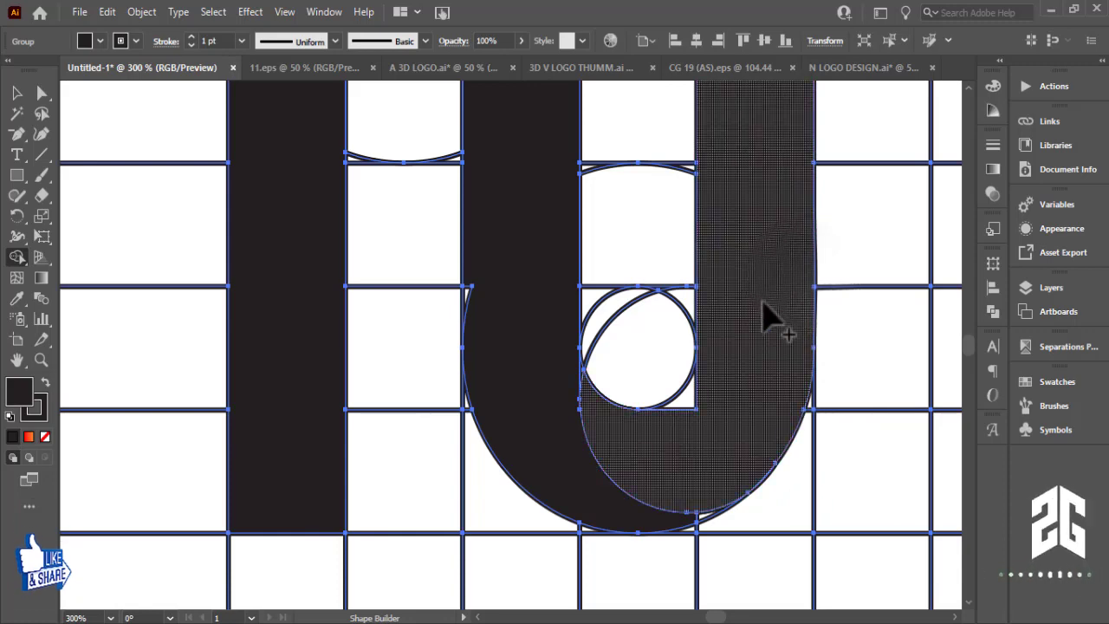
pyautogui.moveTo(767, 315)
pyautogui.mouseDown()
pyautogui.moveTo(817, 507)
pyautogui.moveTo(826, 389)
pyautogui.mouseUp()
pyautogui.moveTo(498, 394)
pyautogui.mouseDown()
pyautogui.moveTo(540, 366)
pyautogui.moveTo(597, 366)
pyautogui.mouseUp()
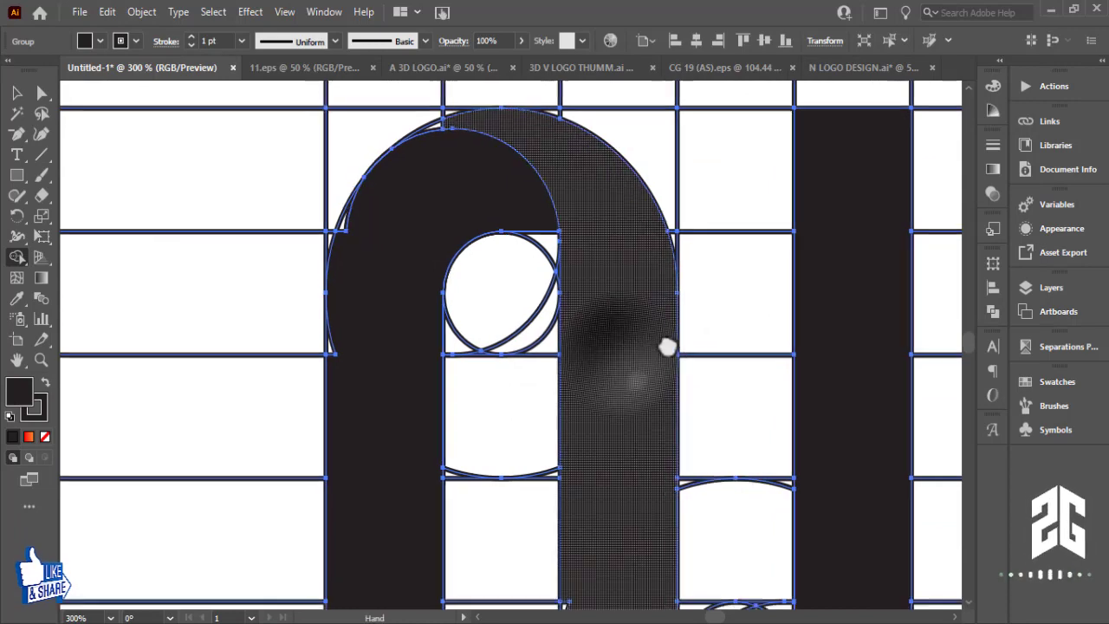
pyautogui.moveTo(735, 346); pyautogui.dragTo(805, 333)
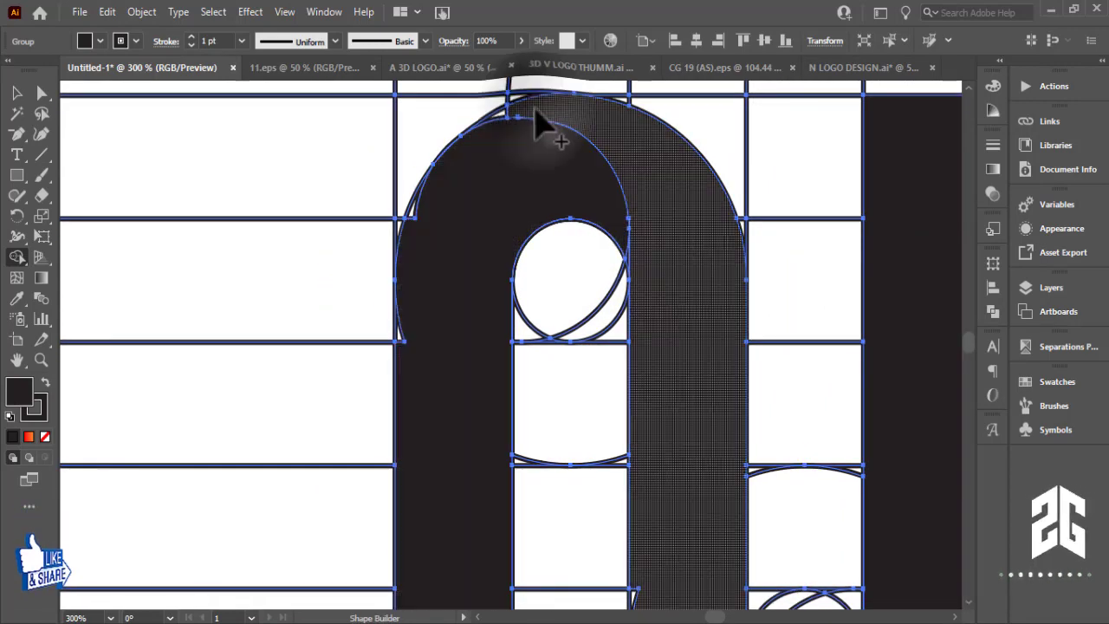
# - Merge the right arch regions, join the left leg with the arch, and fill the left-leg sliver
pyautogui.click(515, 124)
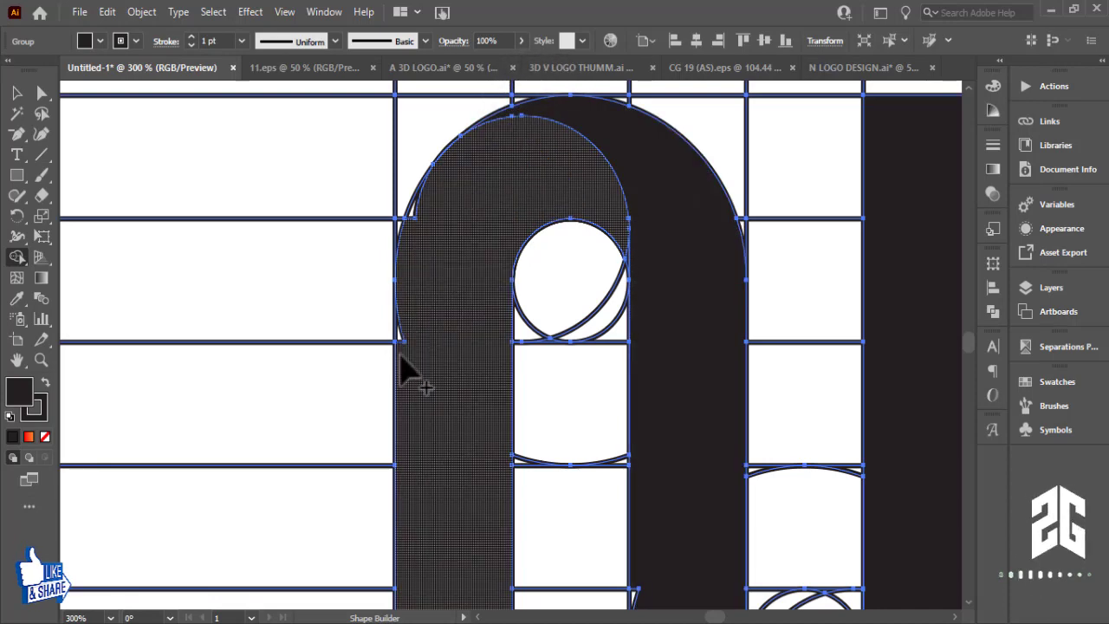
pyautogui.click(405, 355)
pyautogui.click(421, 239)
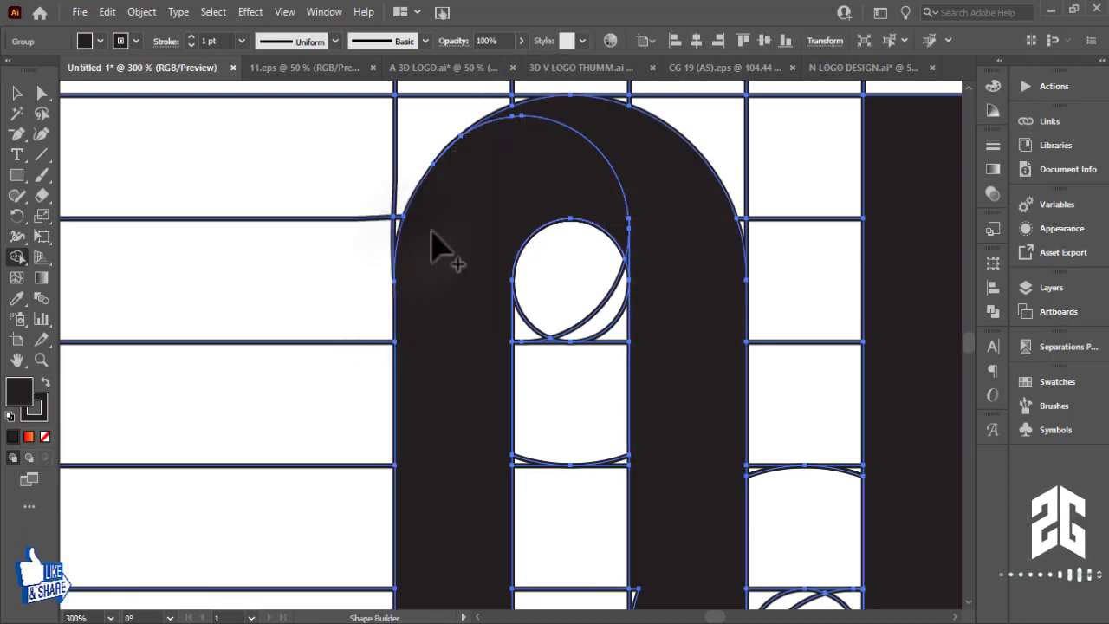
pyautogui.scroll(3, 445, 255)
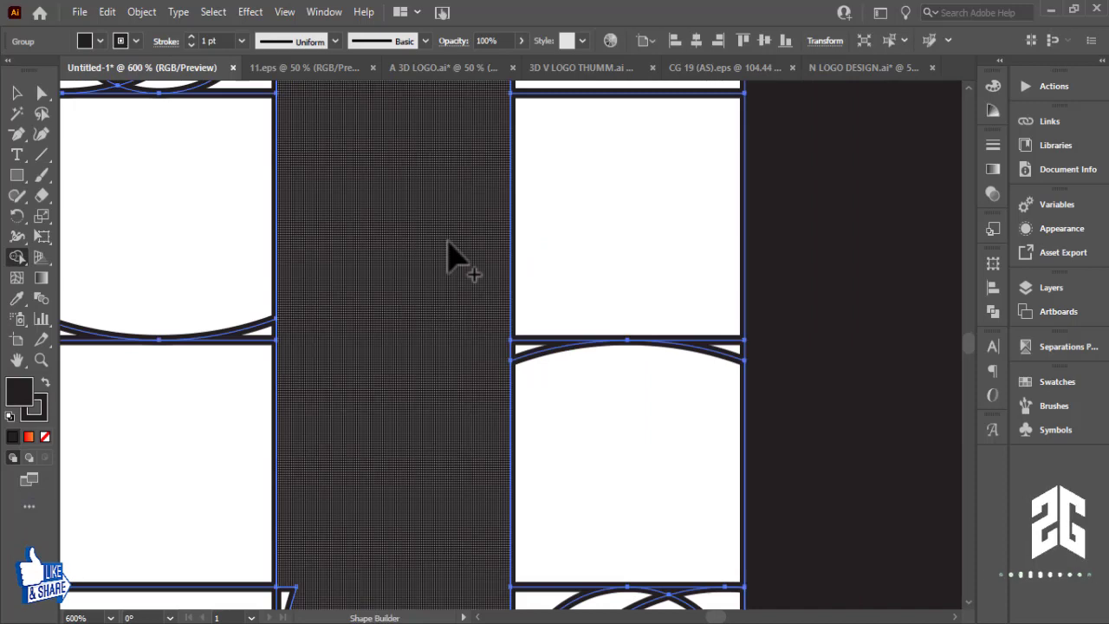
pyautogui.hscroll(-2, 369, 346)
pyautogui.click(353, 364)
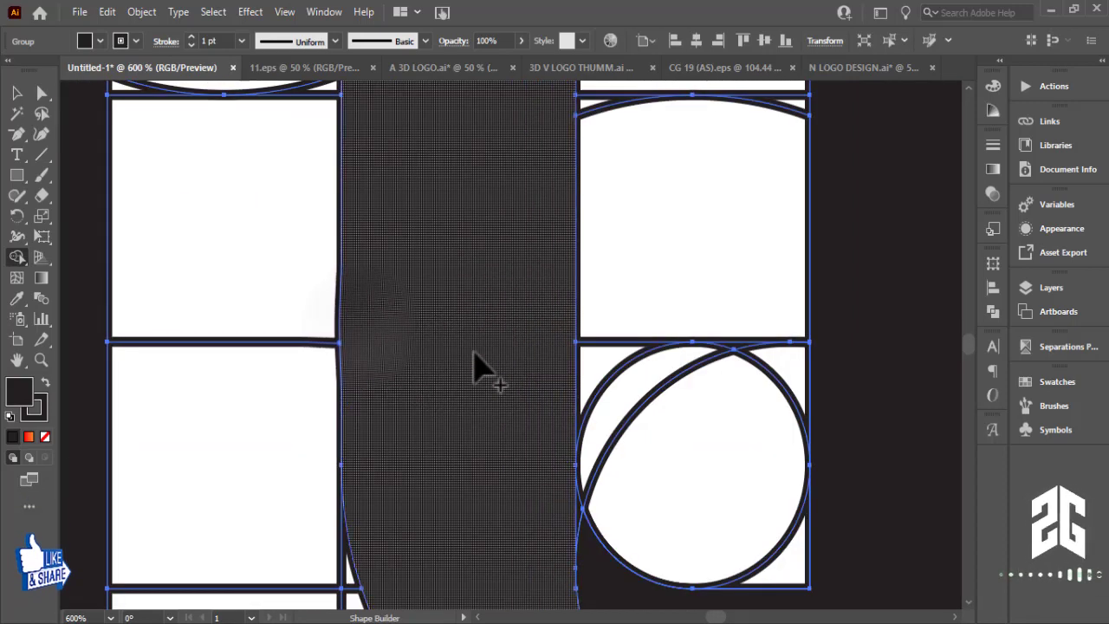
# - Inspect the bowl and the arch's inner circle up close, then zoom back out to the whole letter
pyautogui.scroll(-2, 475, 368)
pyautogui.scroll(-1, 475, 368)
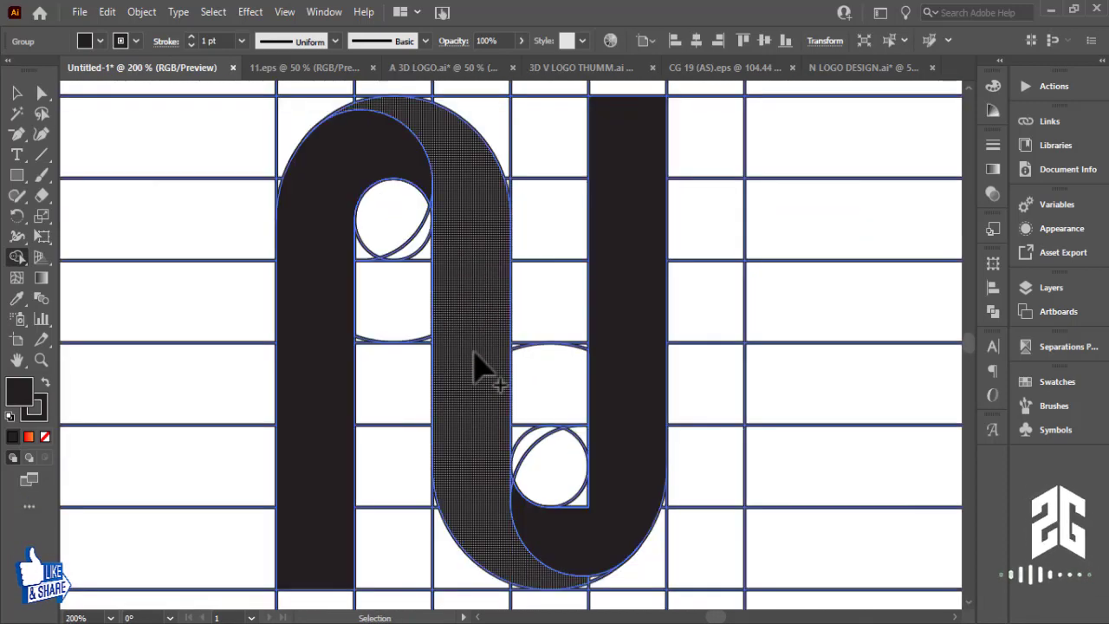
pyautogui.scroll(1, 475, 369)
pyautogui.scroll(1, 475, 368)
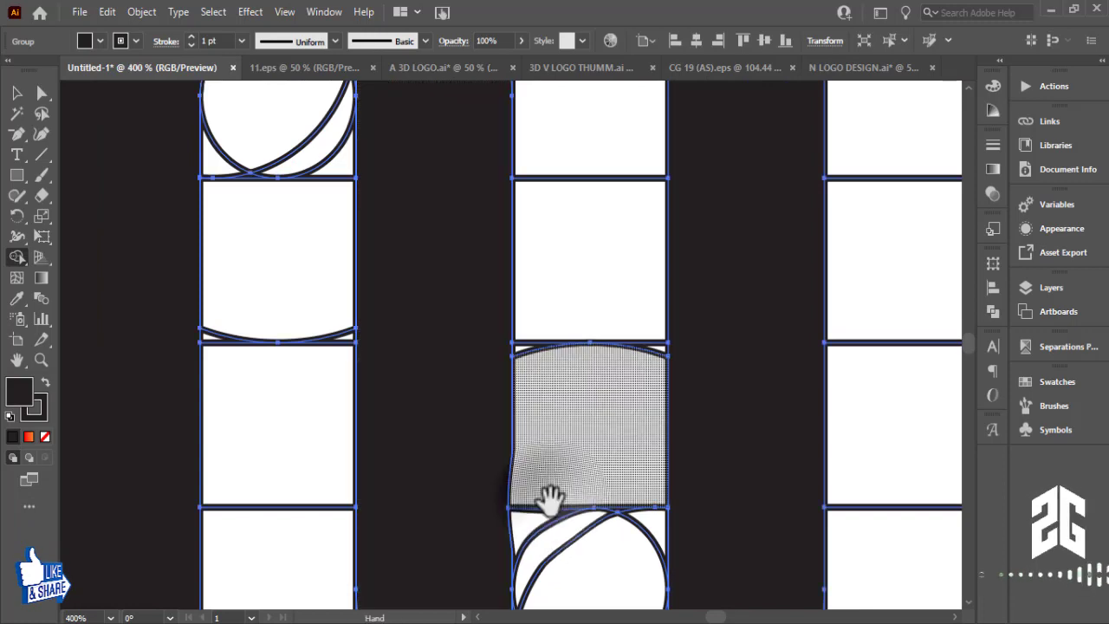
pyautogui.moveTo(545, 494)
pyautogui.mouseDown()
pyautogui.moveTo(487, 425)
pyautogui.moveTo(555, 431)
pyautogui.mouseUp()
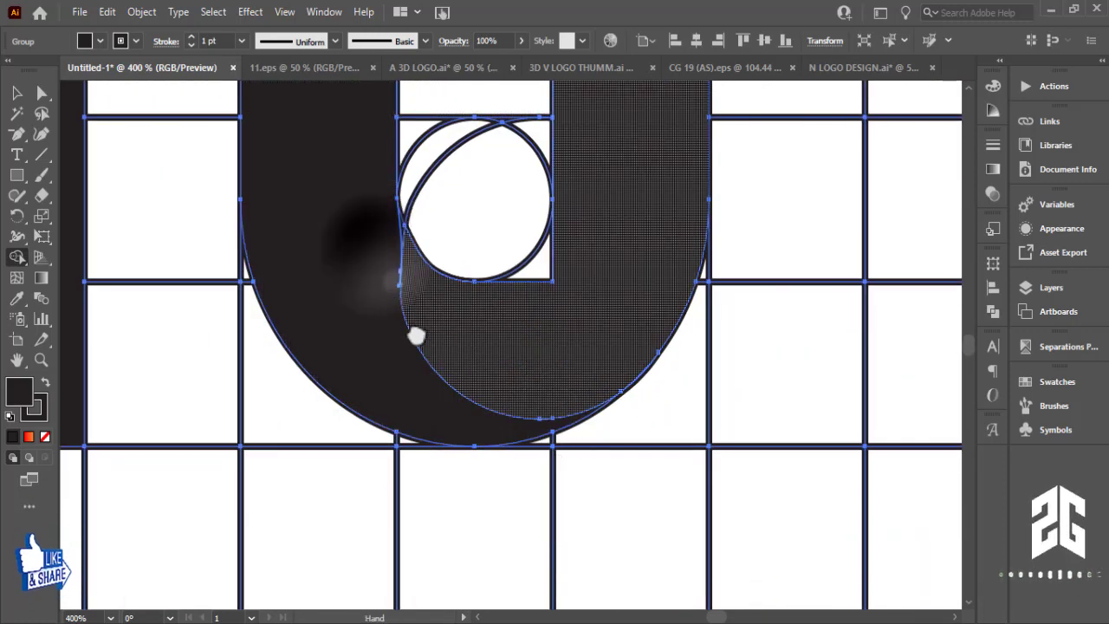
pyautogui.moveTo(416, 329); pyautogui.dragTo(534, 518)
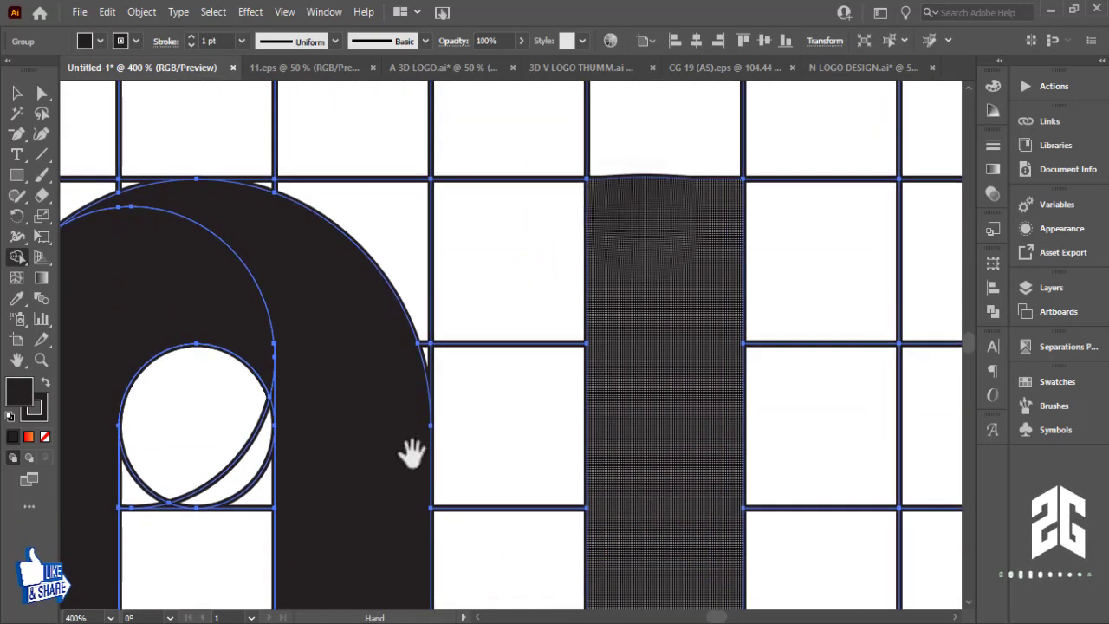
pyautogui.moveTo(411, 448)
pyautogui.mouseDown()
pyautogui.moveTo(592, 417)
pyautogui.moveTo(704, 348)
pyautogui.mouseUp()
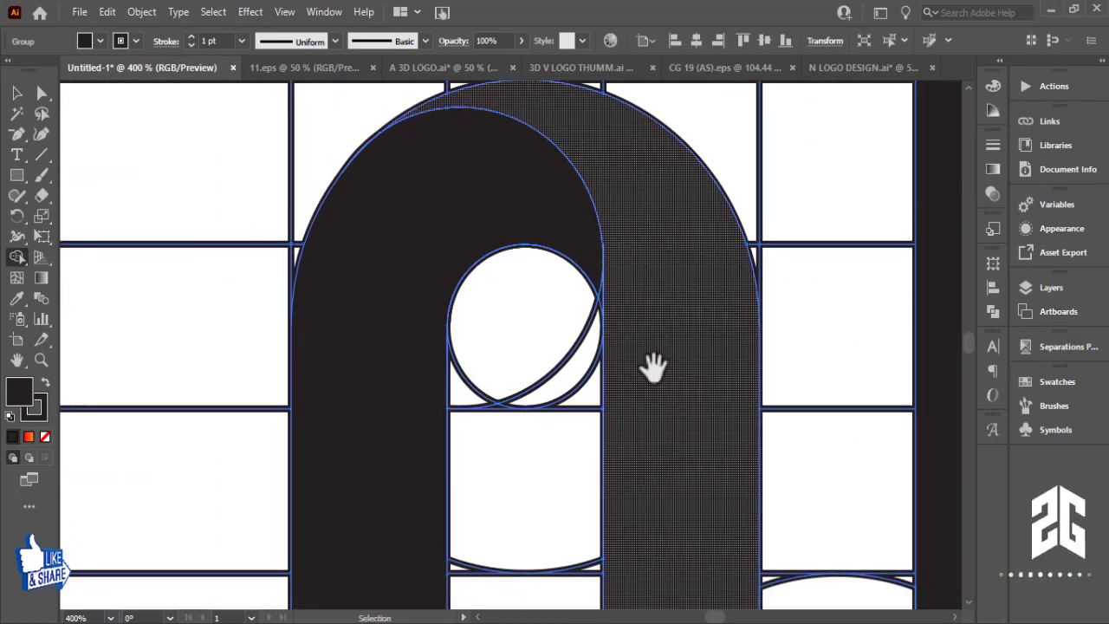
pyautogui.hotkey('ctrl', '+')
pyautogui.moveTo(416, 292)
pyautogui.mouseDown()
pyautogui.moveTo(619, 248)
pyautogui.moveTo(513, 433)
pyautogui.moveTo(472, 367)
pyautogui.moveTo(438, 376)
pyautogui.mouseUp()
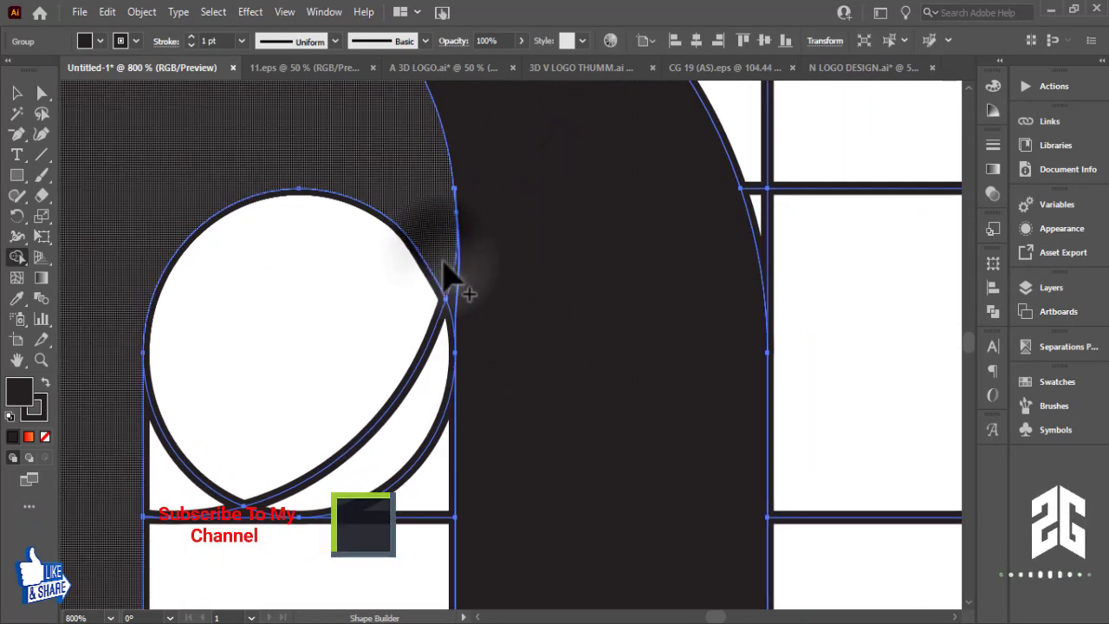
pyautogui.hotkey('ctrl', '-')
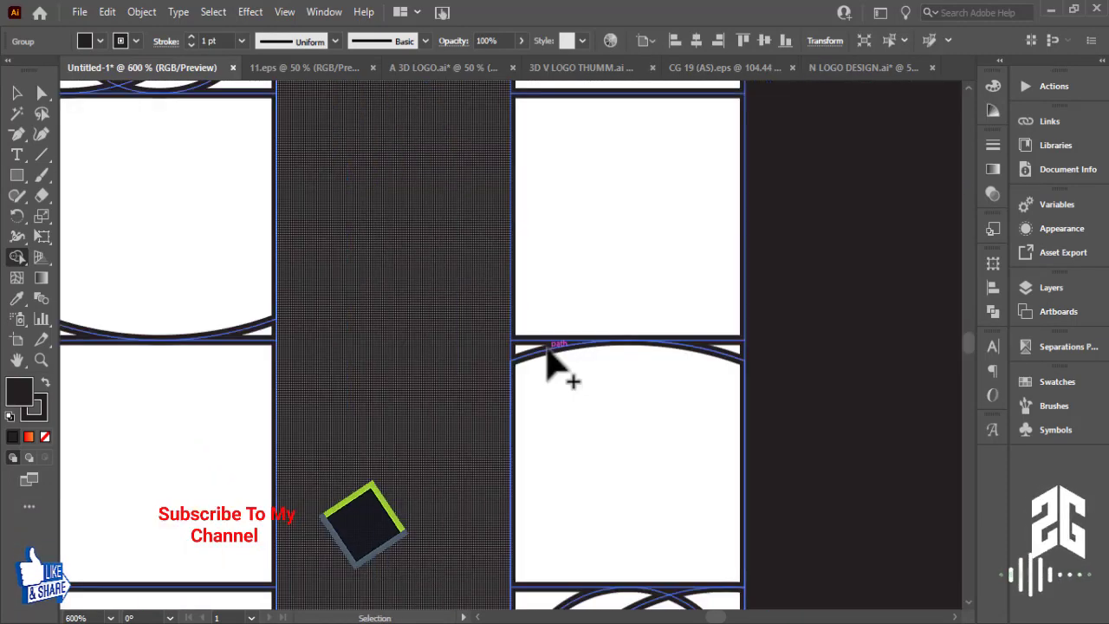
pyautogui.hotkey('ctrl', '-')
pyautogui.hotkey('ctrl', '-')
pyautogui.hotkey('ctrl', '-')
pyautogui.hotkey('ctrl', '-')
pyautogui.hotkey('ctrl', '-')
pyautogui.hotkey('ctrl', '-')
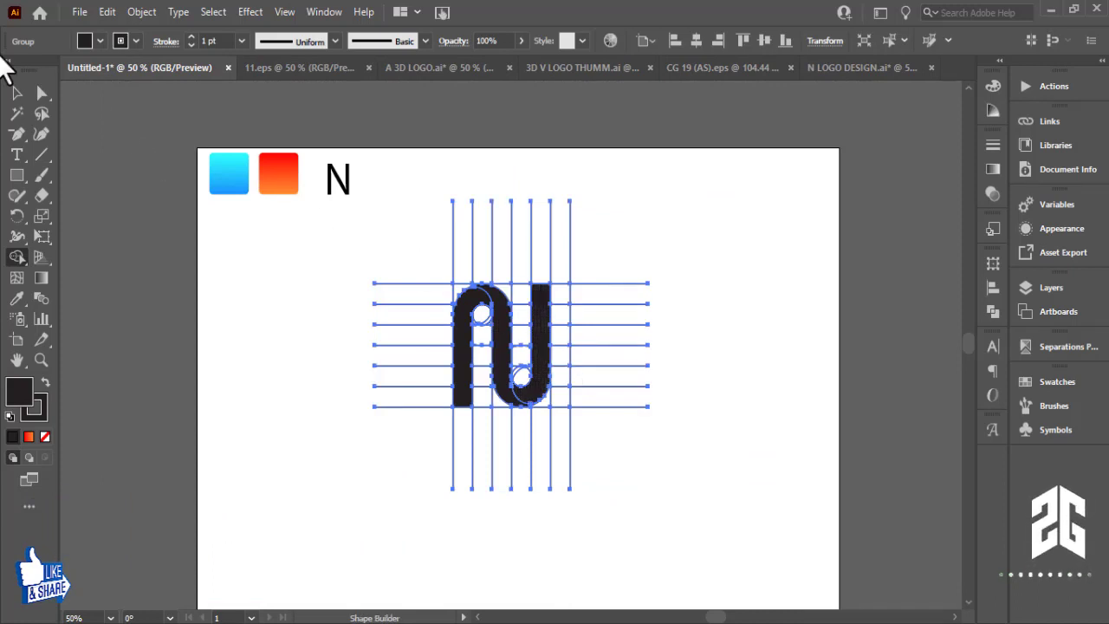
# - Alt-drag a duplicate of the grid-and-letter group up and to the left
pyautogui.click(16, 93)
pyautogui.moveTo(322, 240); pyautogui.dragTo(419, 211)
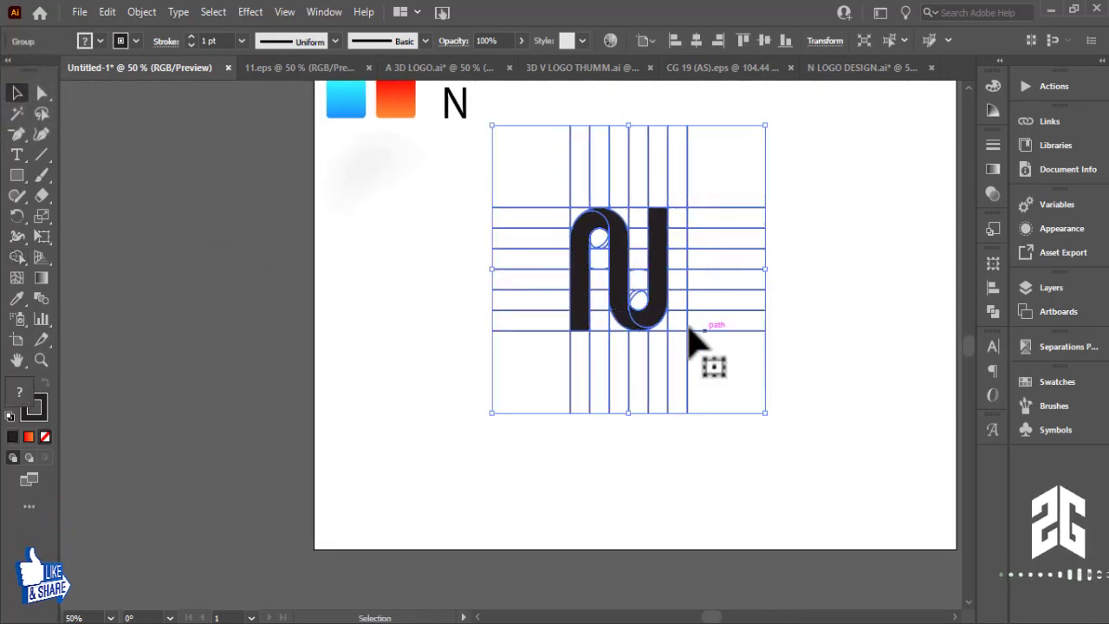
pyautogui.moveTo(659, 325); pyautogui.dragTo(135, 392)
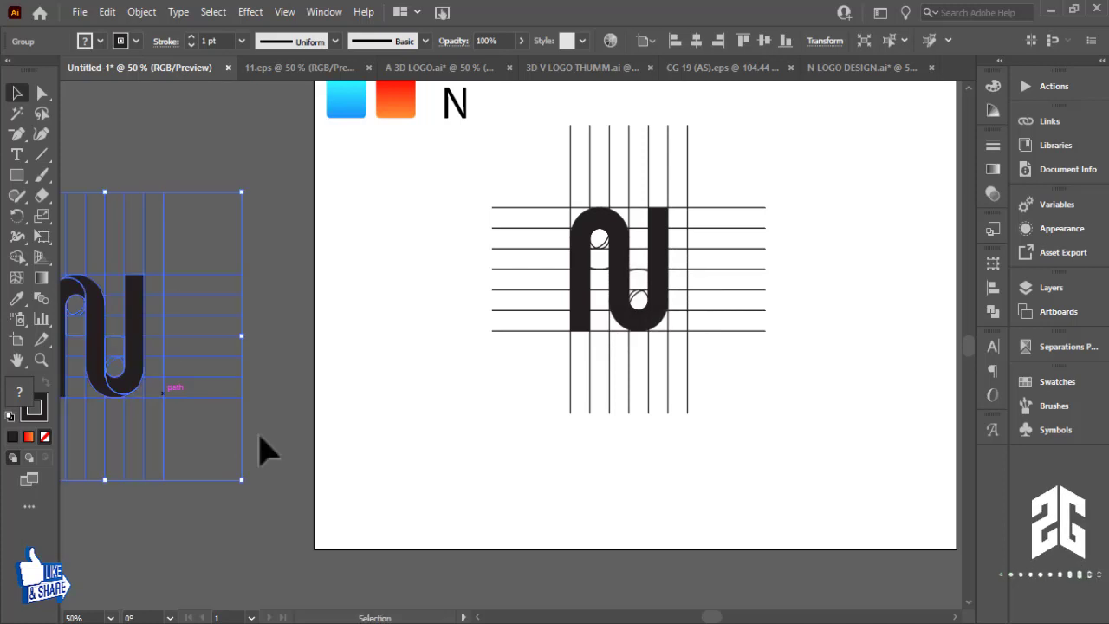
pyautogui.moveTo(295, 453)
pyautogui.mouseDown()
pyautogui.moveTo(516, 464)
pyautogui.moveTo(539, 452)
pyautogui.mouseUp()
pyautogui.moveTo(396, 391); pyautogui.dragTo(270, 362)
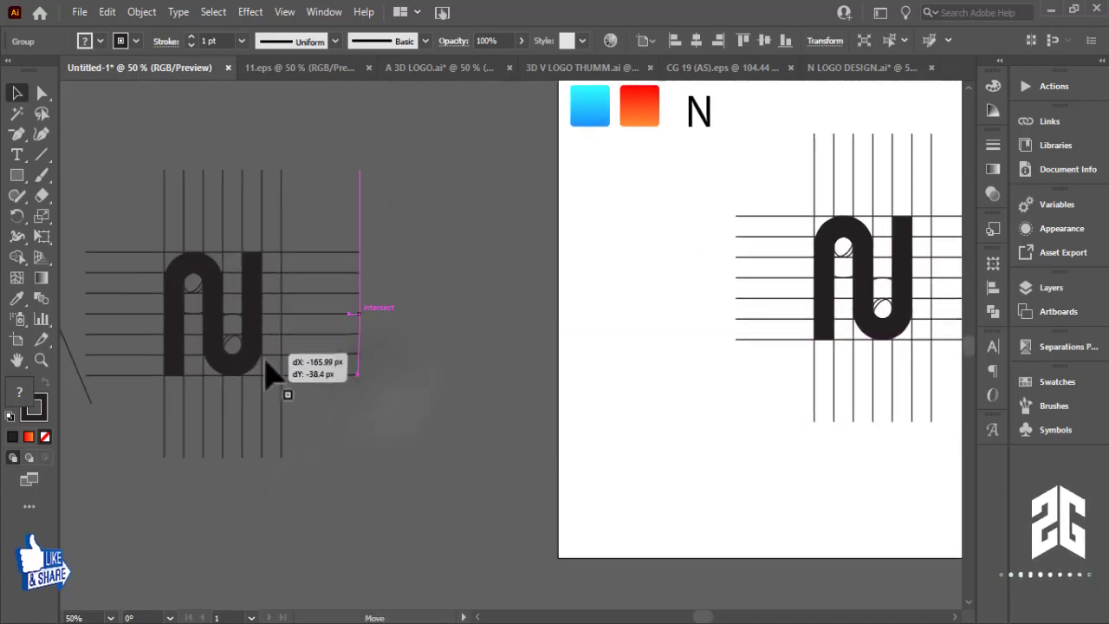
pyautogui.click(455, 399)
pyautogui.moveTo(499, 451); pyautogui.dragTo(92, 488)
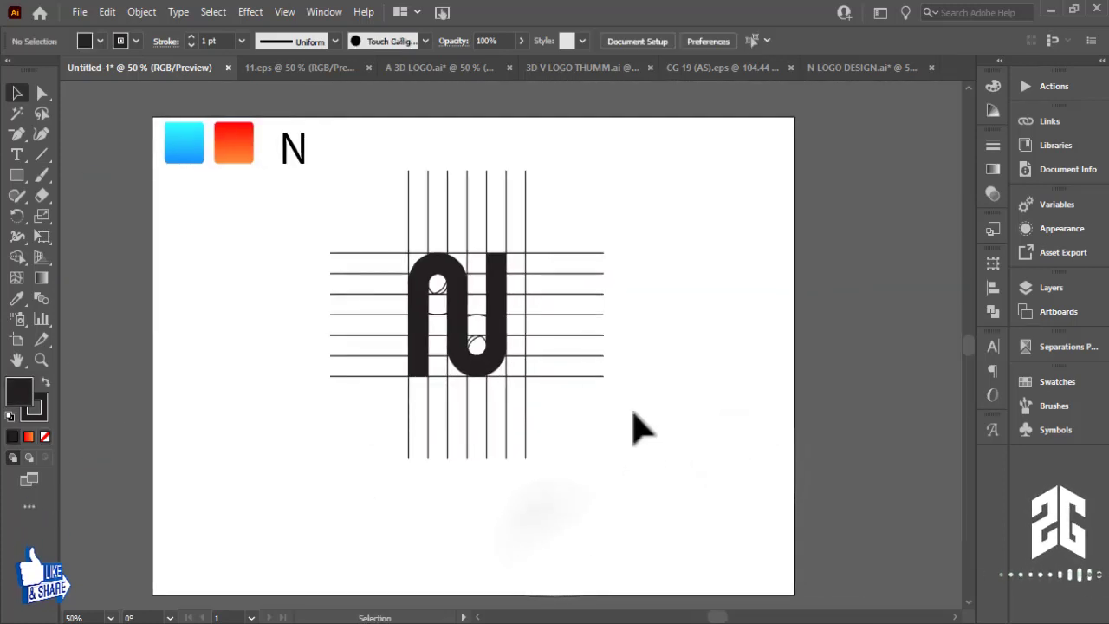
pyautogui.scroll(1, 572, 416)
# - Ungroup the letter group, the U shape and the grid group
pyautogui.click(503, 375)
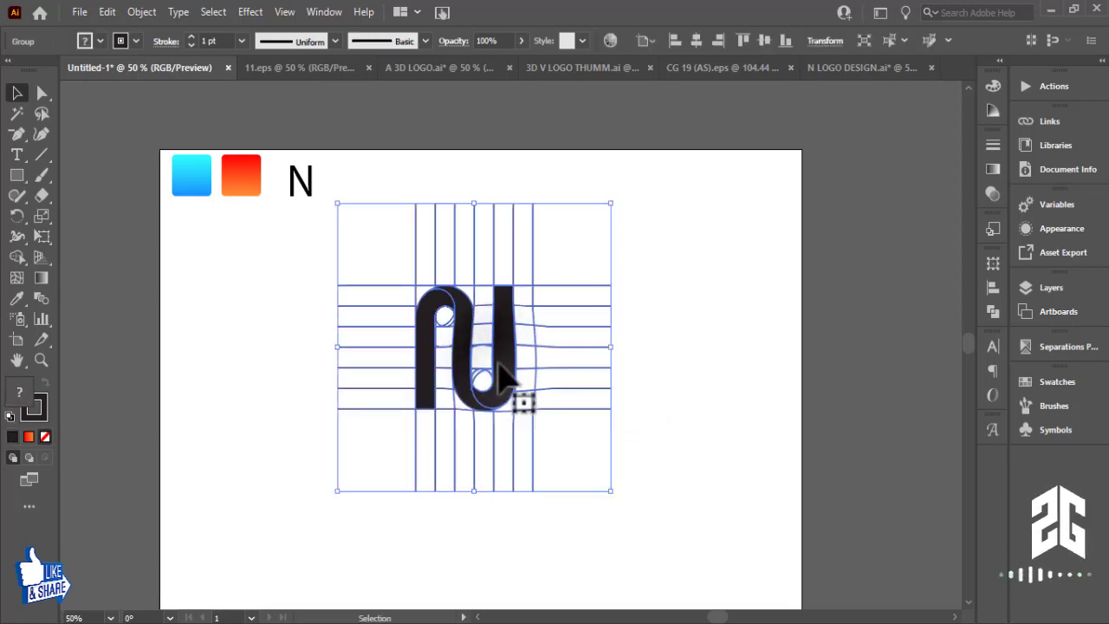
pyautogui.rightClick(502, 372)
pyautogui.click(545, 208)
pyautogui.click(502, 333)
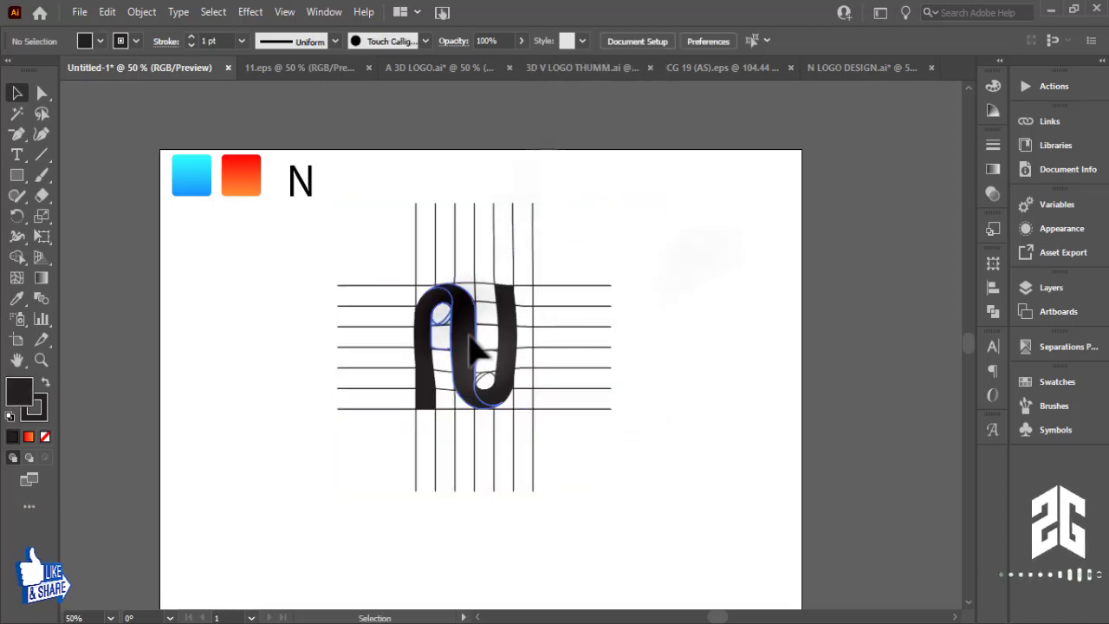
pyautogui.rightClick(471, 341)
pyautogui.click(514, 180)
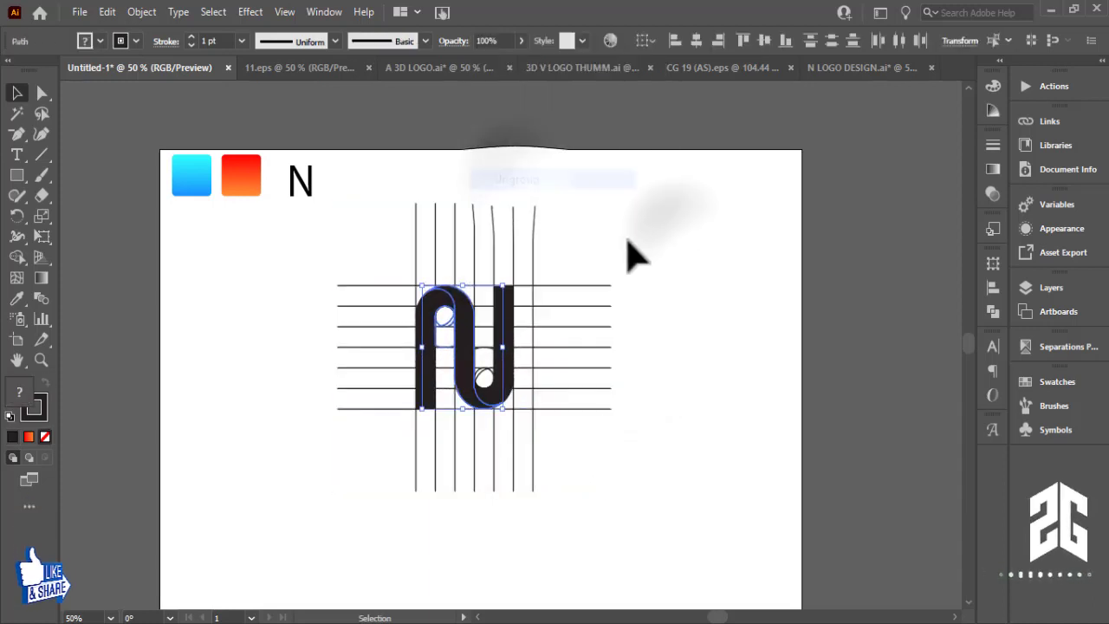
pyautogui.click(425, 348)
pyautogui.rightClick(429, 347)
pyautogui.click(475, 187)
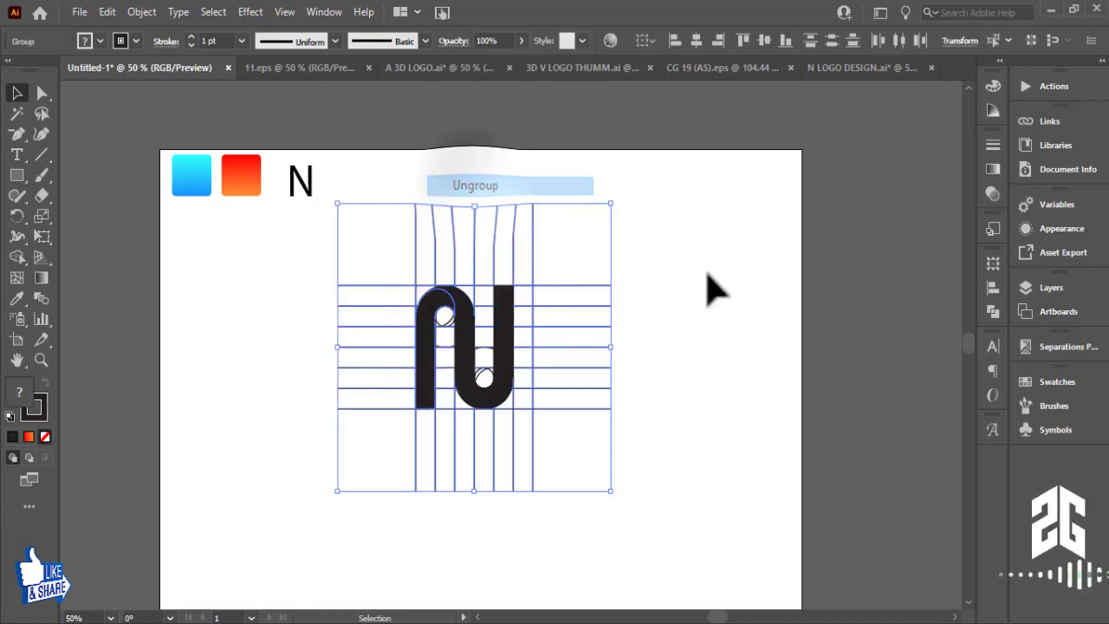
# - Ungroup the vertical grid lines, undoing an accidental move of the selection
pyautogui.click(511, 375)
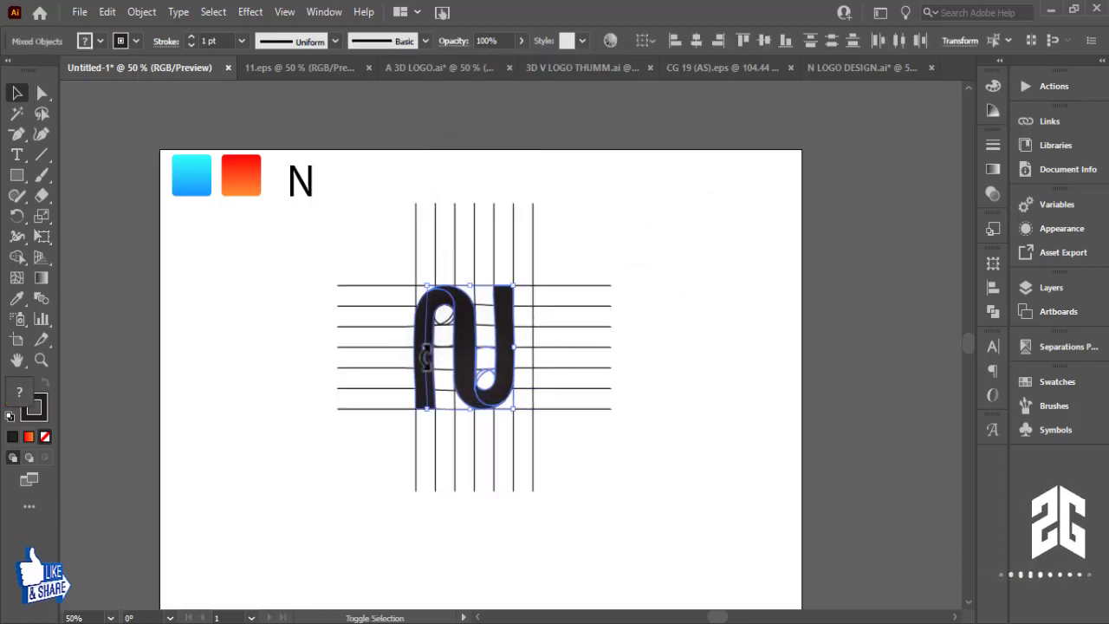
pyautogui.keyDown('shift'); pyautogui.click(421, 384); pyautogui.keyUp('shift')
pyautogui.moveTo(387, 368); pyautogui.dragTo(564, 396)
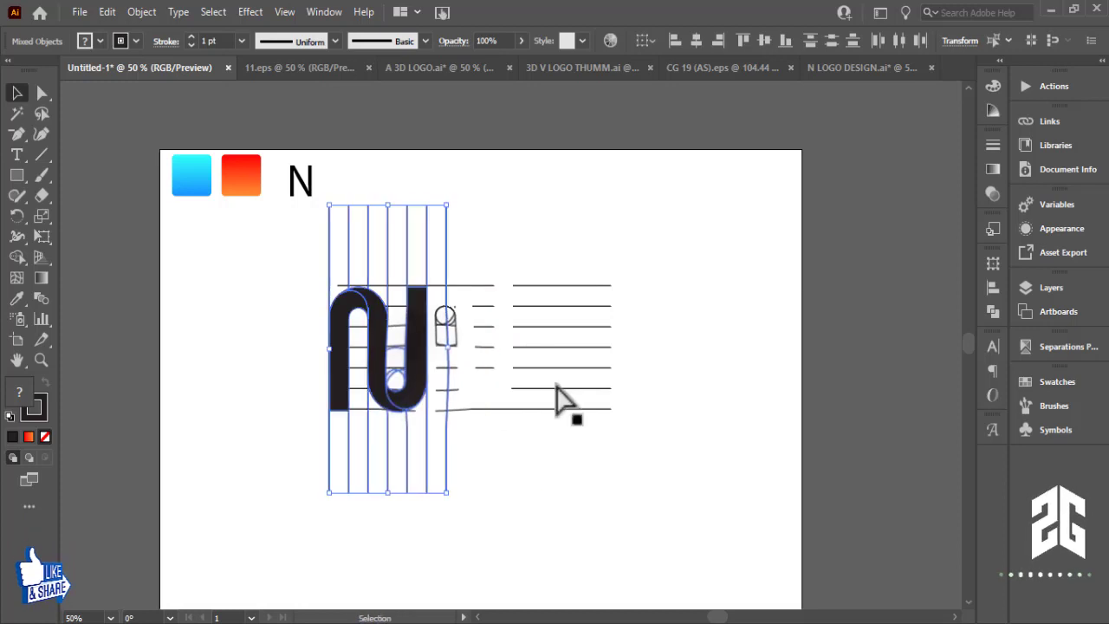
pyautogui.hotkey('ctrl', 'z')
pyautogui.click(461, 349)
pyautogui.rightClick(462, 350)
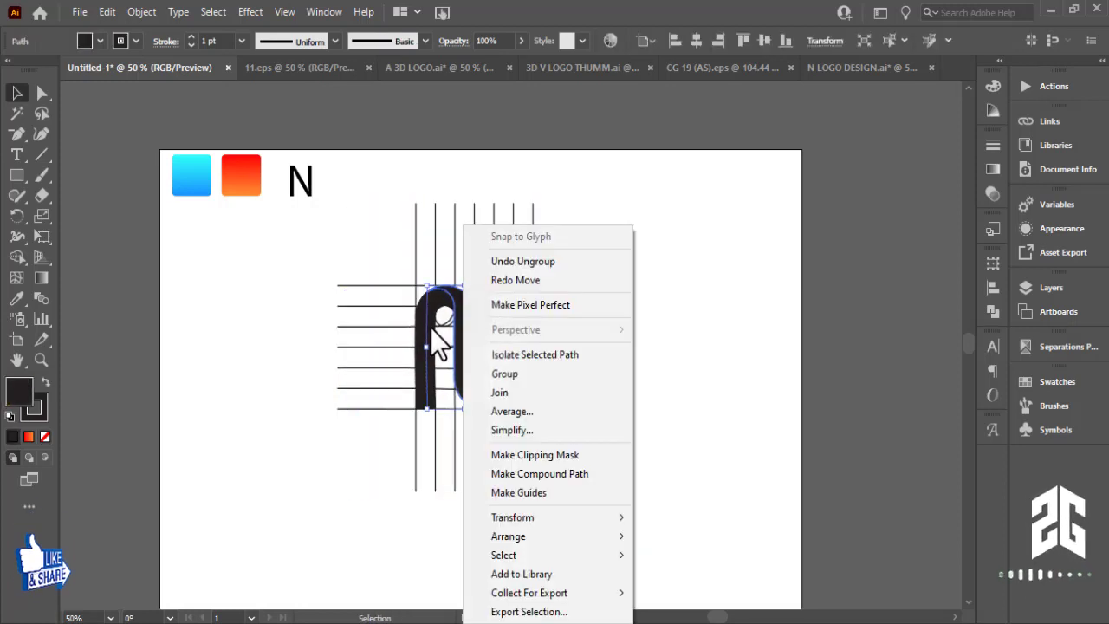
pyautogui.click(418, 338)
pyautogui.rightClick(424, 347)
pyautogui.click(459, 179)
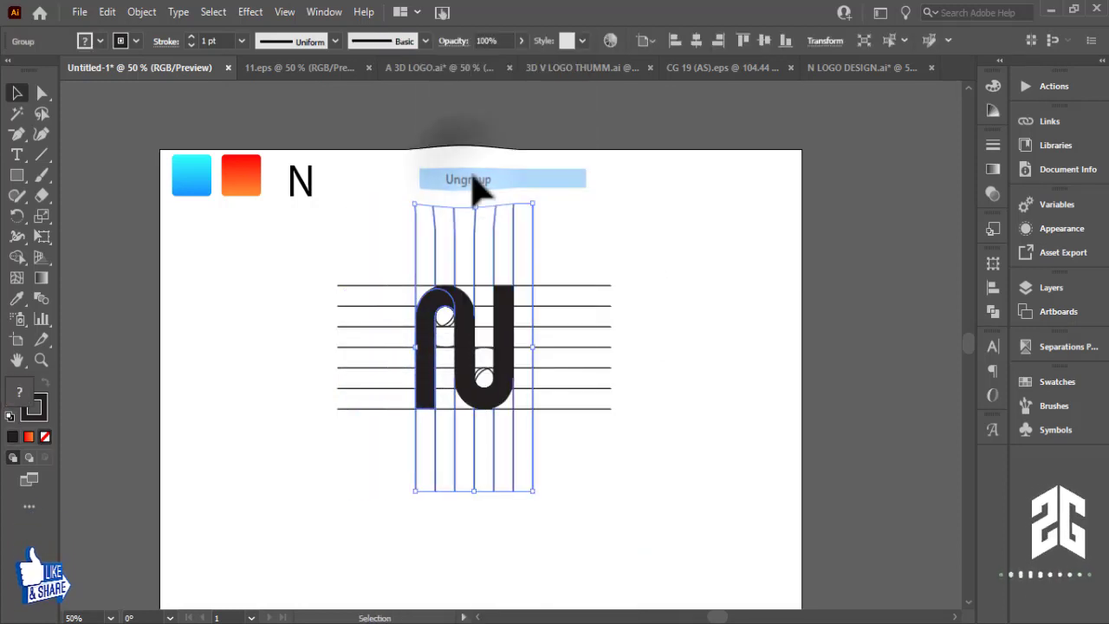
pyautogui.click(485, 190)
# - Move the n and U shapes together to the artboard's left edge
pyautogui.click(505, 342)
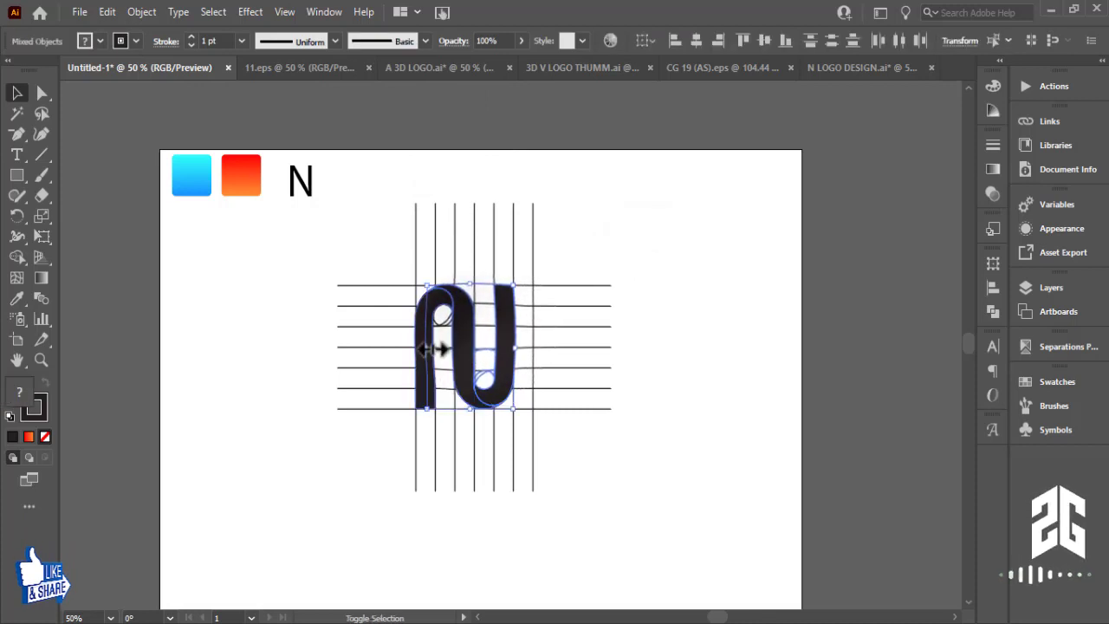
pyautogui.keyDown('shift'); pyautogui.click(436, 354); pyautogui.keyUp('shift')
pyautogui.moveTo(427, 375); pyautogui.dragTo(160, 415)
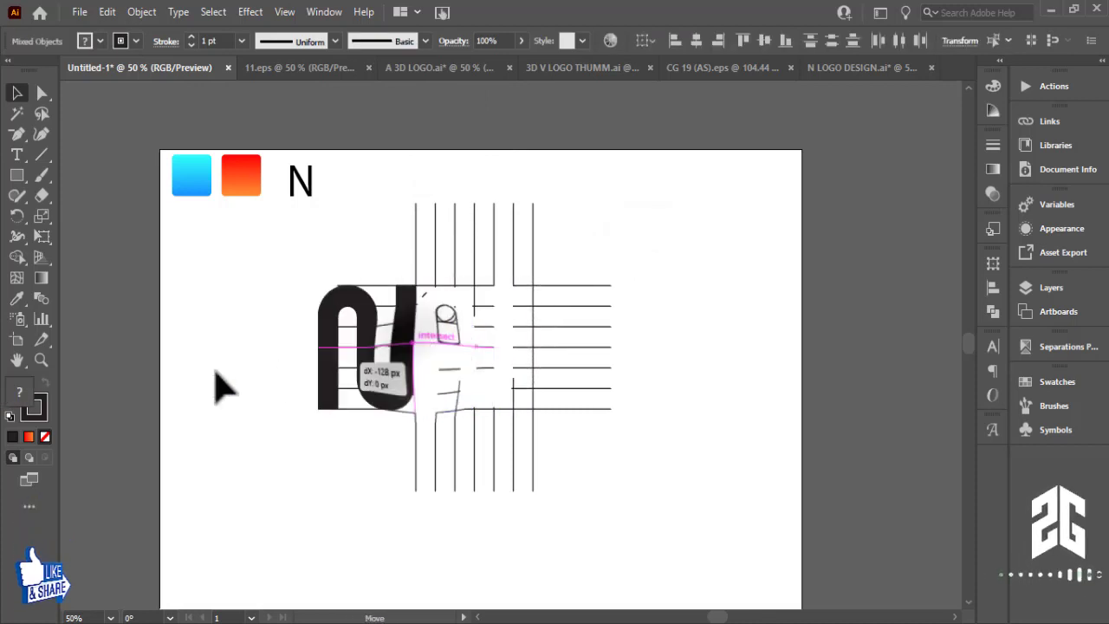
pyautogui.click(694, 498)
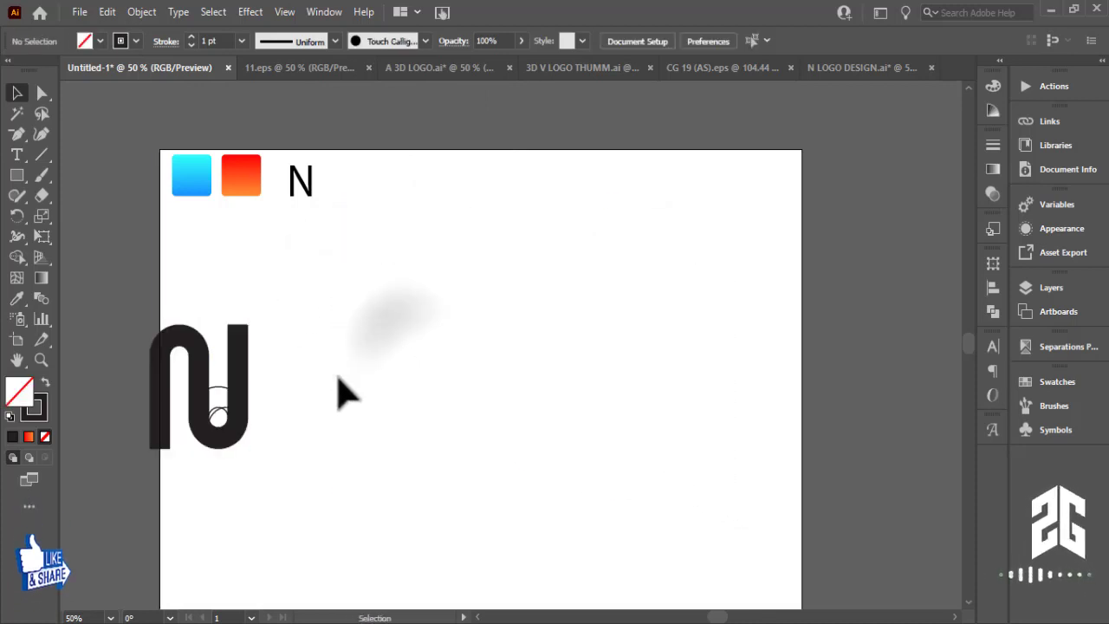
# - Ungroup the J-shaped piece and delete the leftover small circle outline
pyautogui.click(246, 438)
pyautogui.click(264, 449)
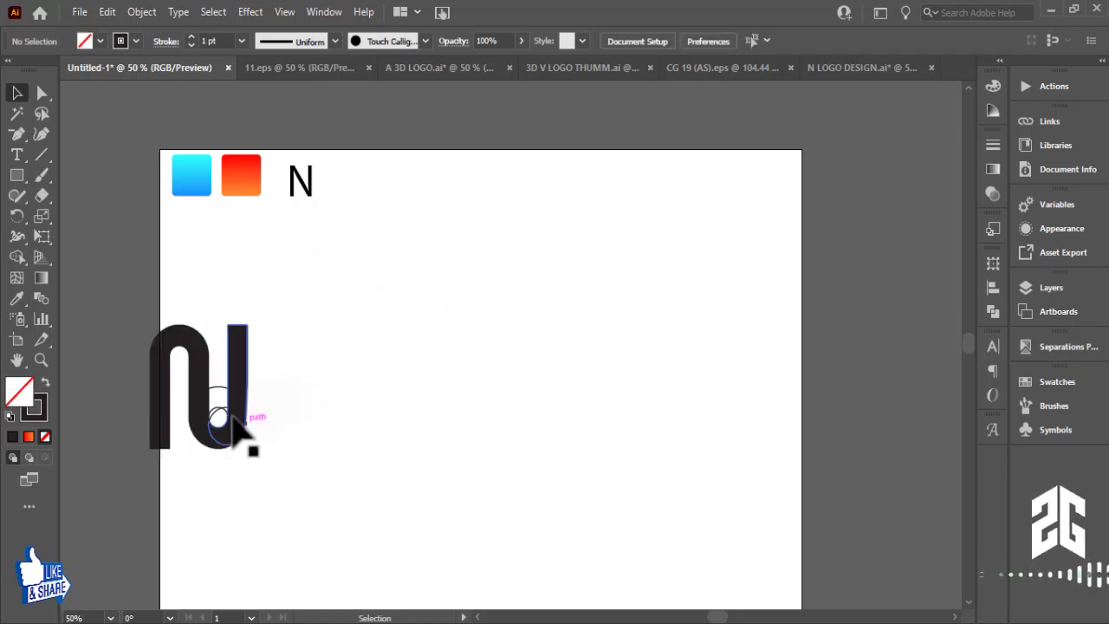
pyautogui.moveTo(222, 400)
pyautogui.mouseDown()
pyautogui.moveTo(381, 387)
pyautogui.moveTo(407, 397)
pyautogui.mouseUp()
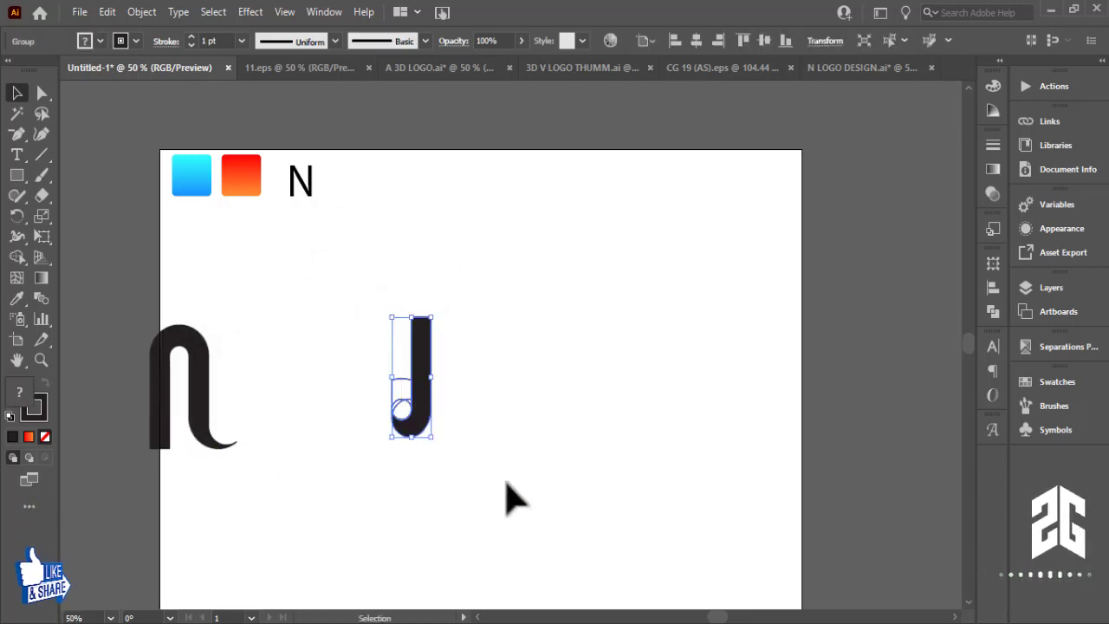
pyautogui.hotkey('ctrl', 'z')
pyautogui.rightClick(241, 382)
pyautogui.click(301, 231)
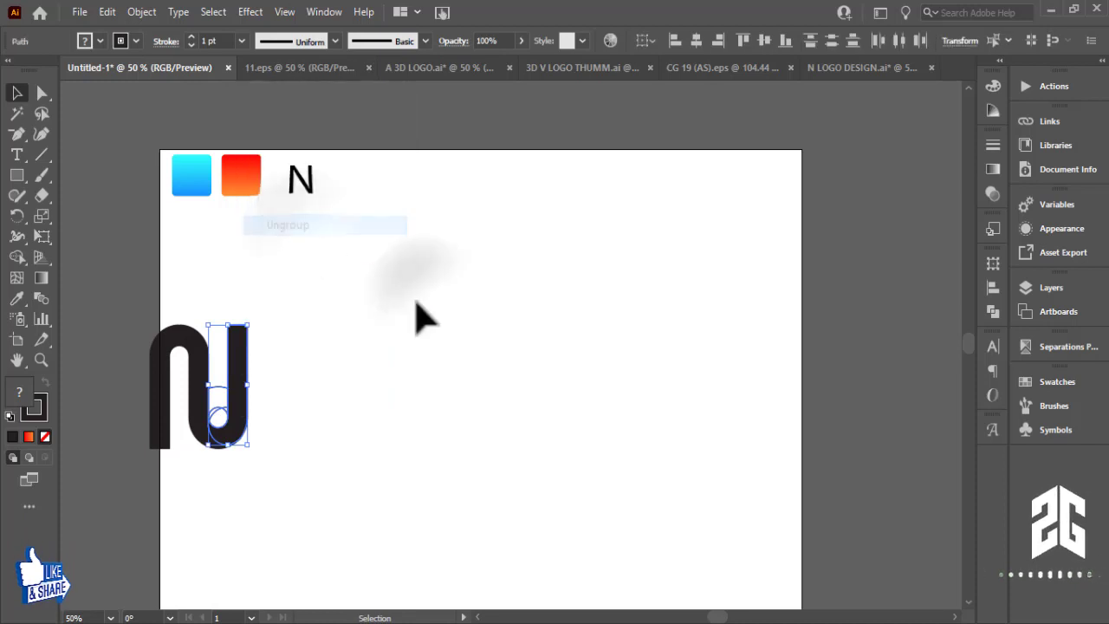
pyautogui.click(419, 317)
pyautogui.moveTo(251, 366)
pyautogui.mouseDown()
pyautogui.moveTo(173, 371)
pyautogui.moveTo(499, 348)
pyautogui.mouseUp()
pyautogui.click(218, 408)
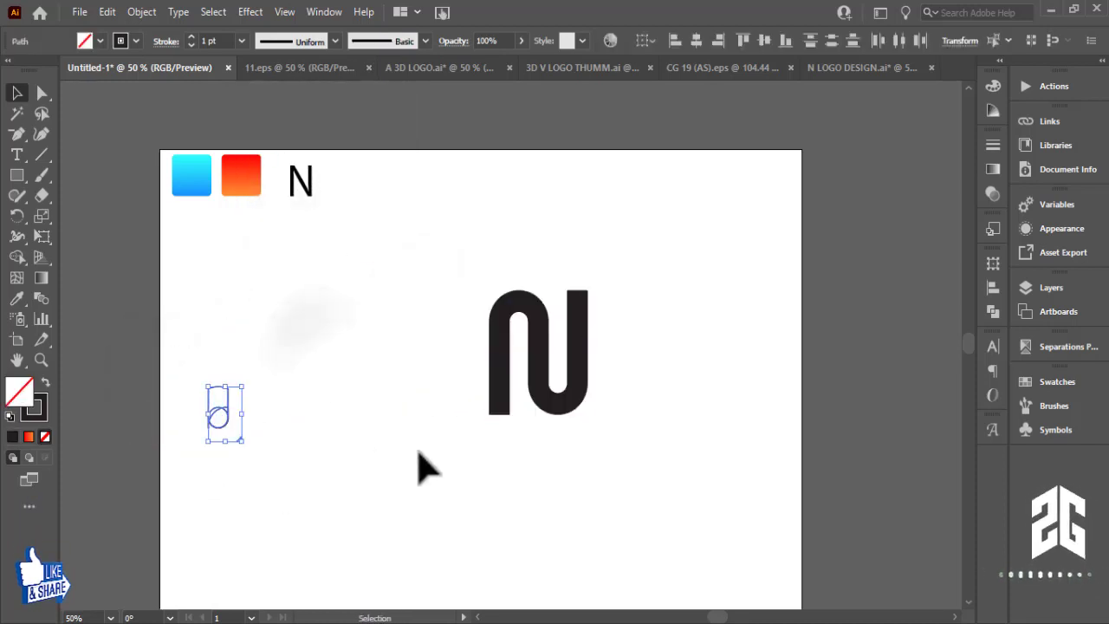
pyautogui.press('Delete')
# - Scale the N shape up to fill the middle of the artboard
pyautogui.moveTo(396, 303); pyautogui.dragTo(589, 464)
pyautogui.moveTo(591, 416); pyautogui.dragTo(694, 507)
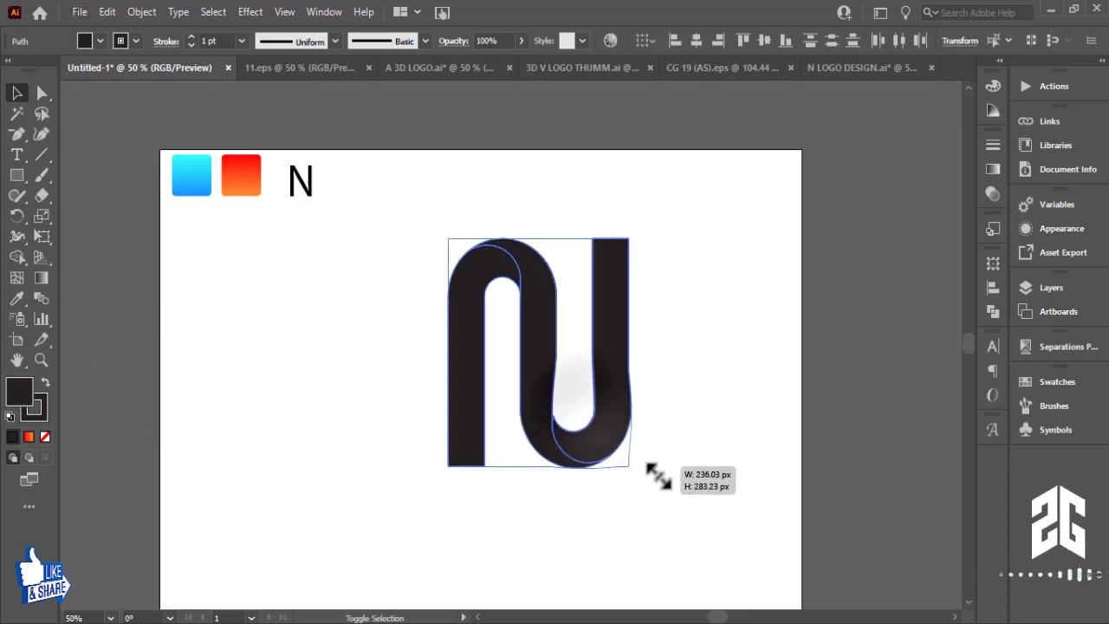
pyautogui.click(717, 461)
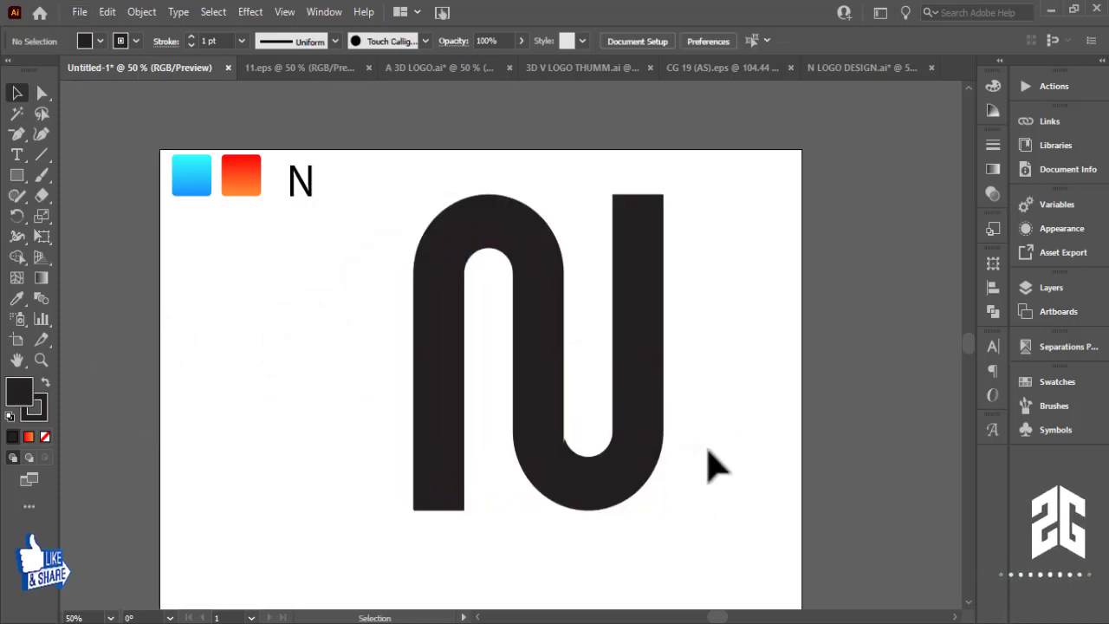
pyautogui.hotkey('ctrl', '-')
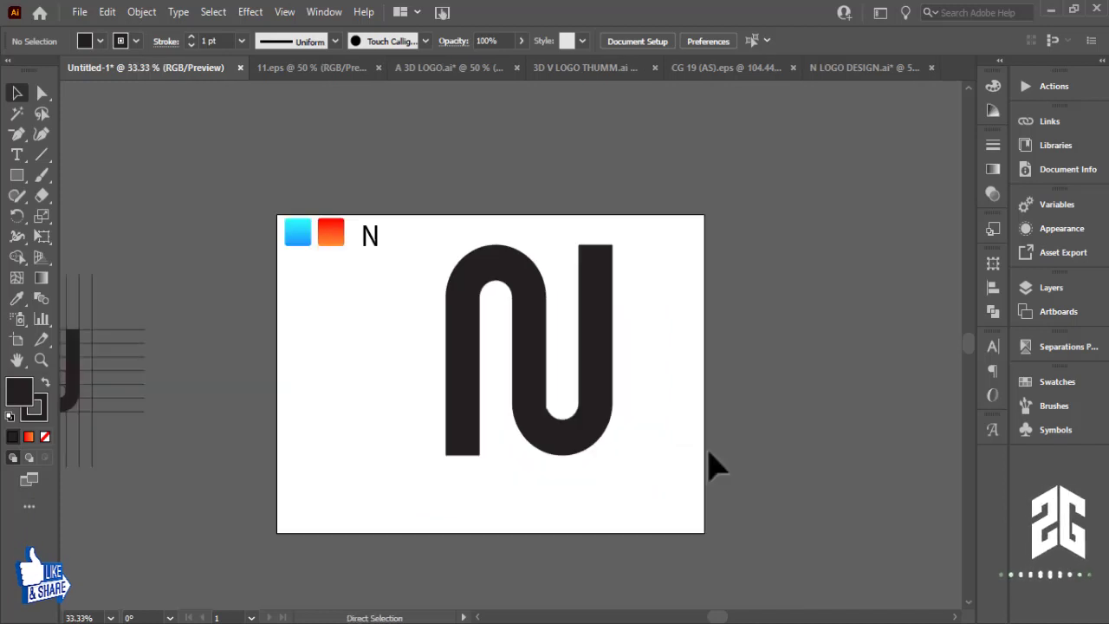
pyautogui.moveTo(728, 411)
pyautogui.mouseDown()
pyautogui.moveTo(757, 414)
pyautogui.moveTo(714, 393)
pyautogui.mouseUp()
pyautogui.hotkey('ctrl', '+')
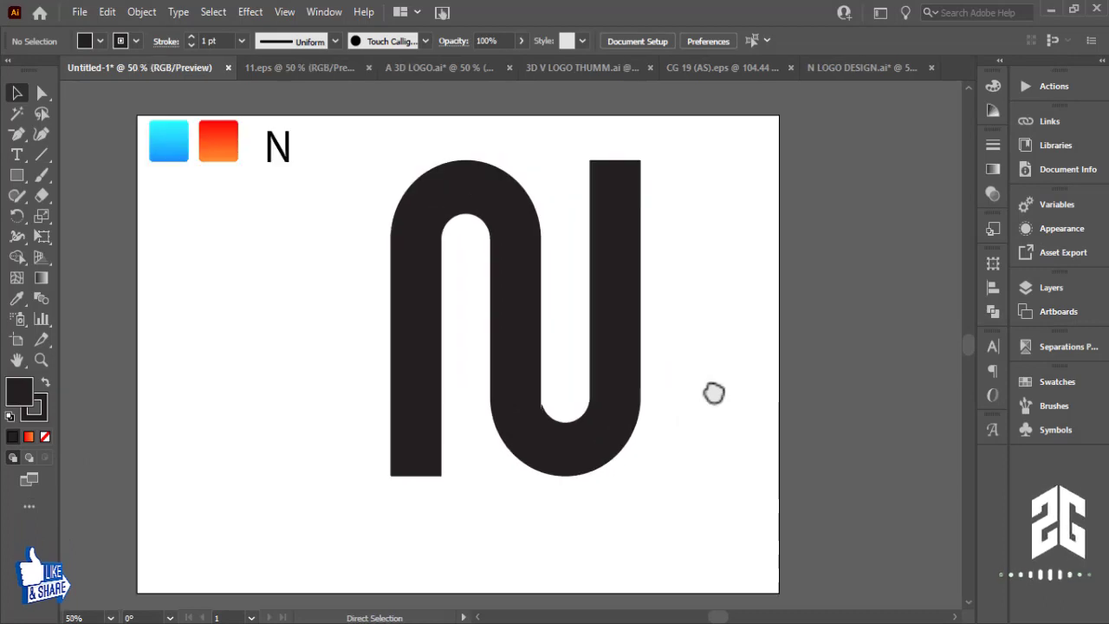
pyautogui.moveTo(755, 390); pyautogui.dragTo(818, 384)
pyautogui.moveTo(767, 317); pyautogui.dragTo(415, 402)
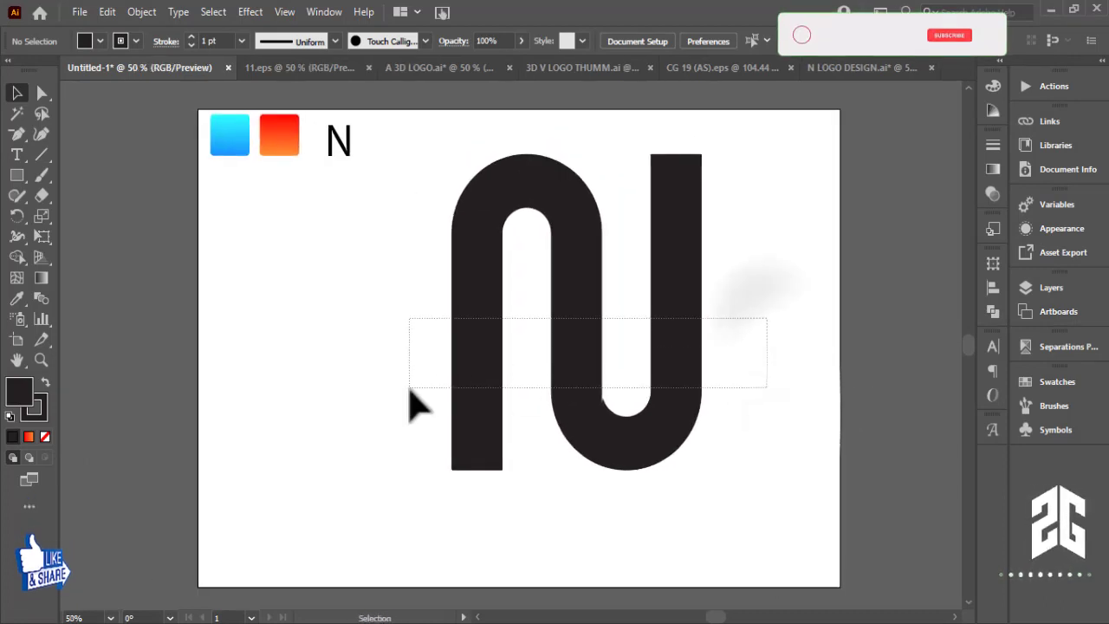
pyautogui.moveTo(593, 392); pyautogui.dragTo(547, 418)
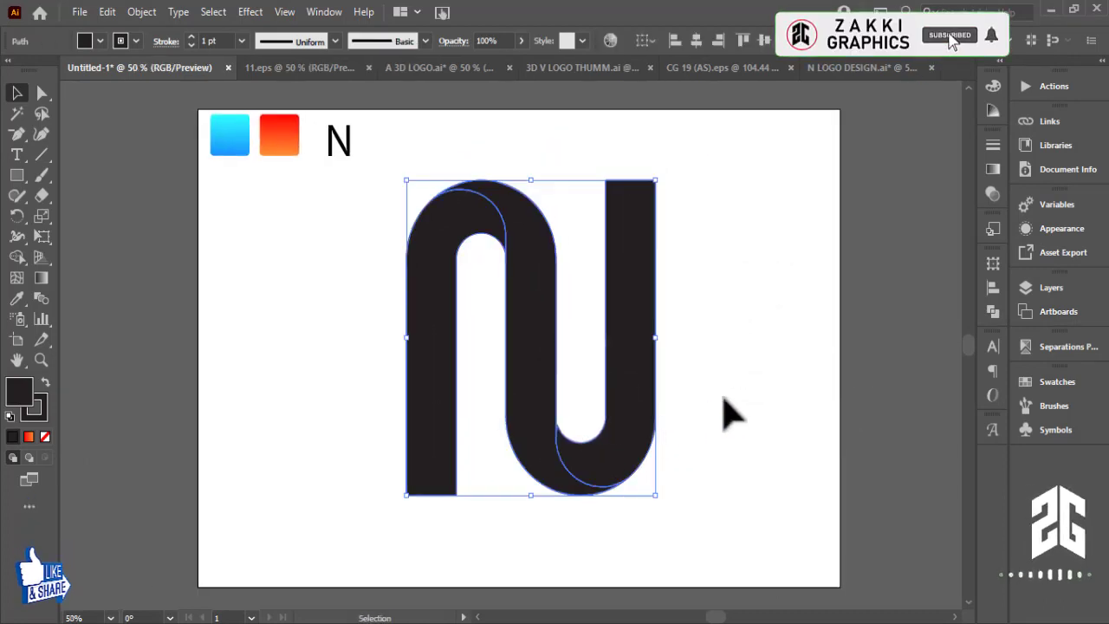
pyautogui.click(297, 272)
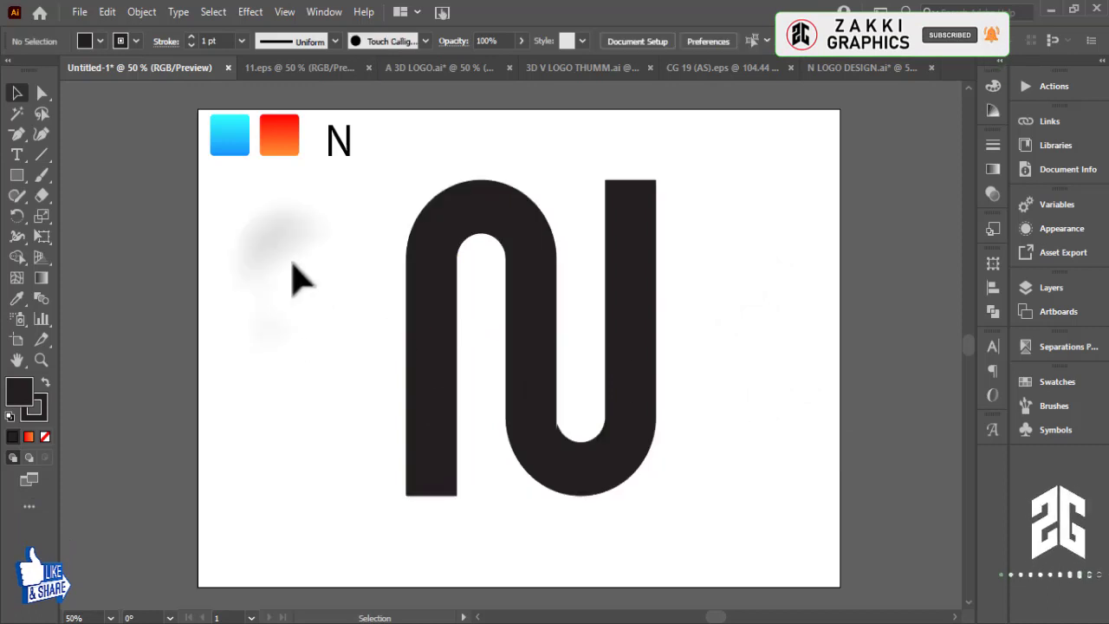
pyautogui.click(506, 382)
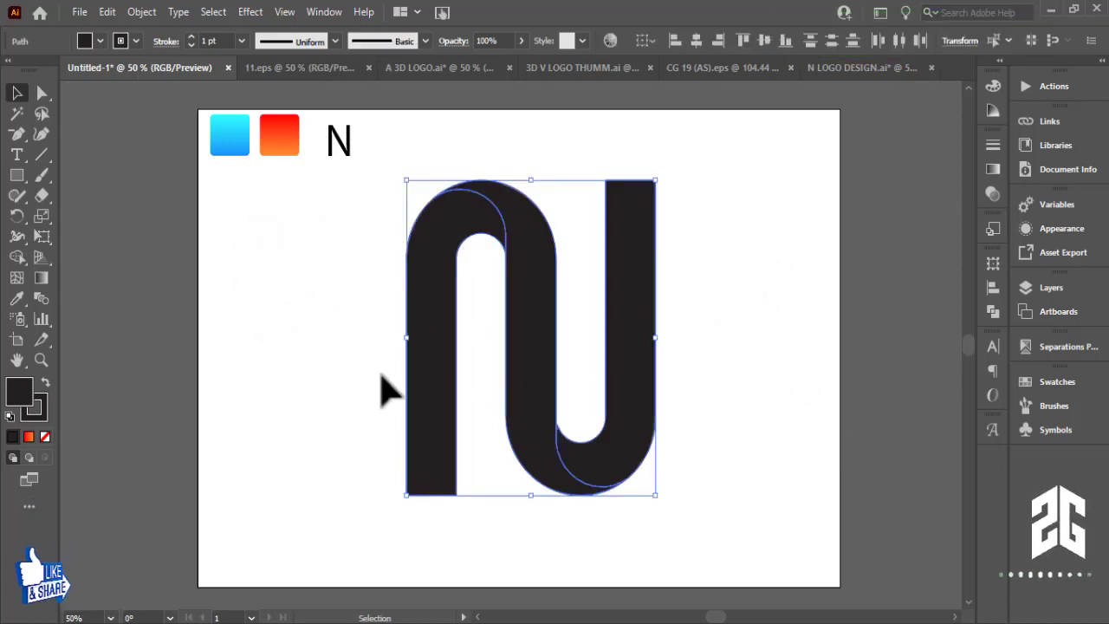
pyautogui.click(391, 399)
pyautogui.click(426, 457)
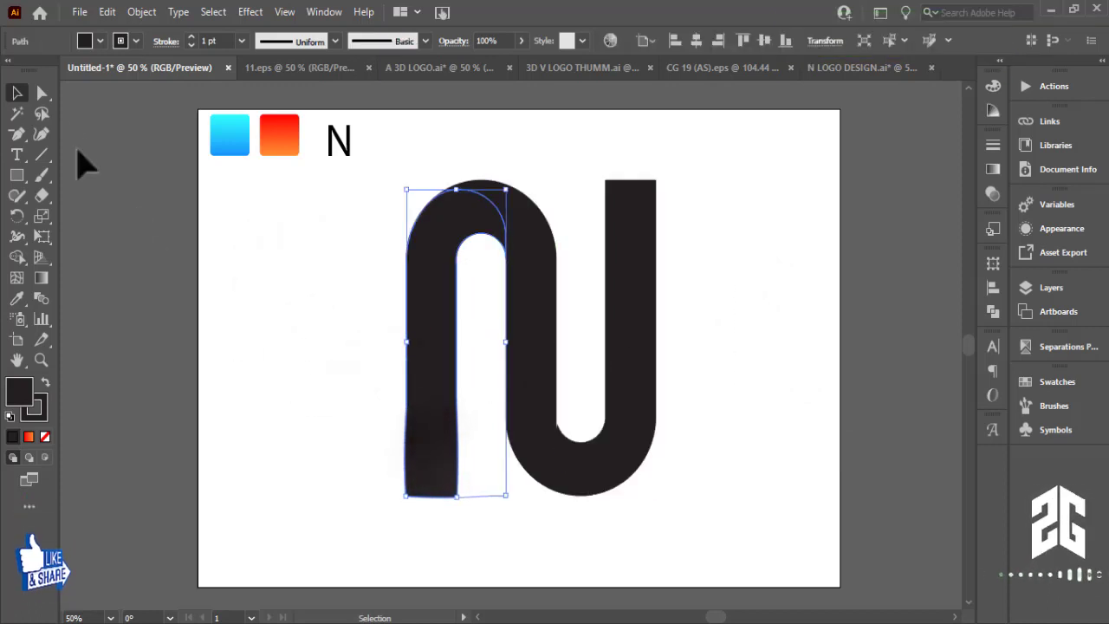
pyautogui.click(41, 93)
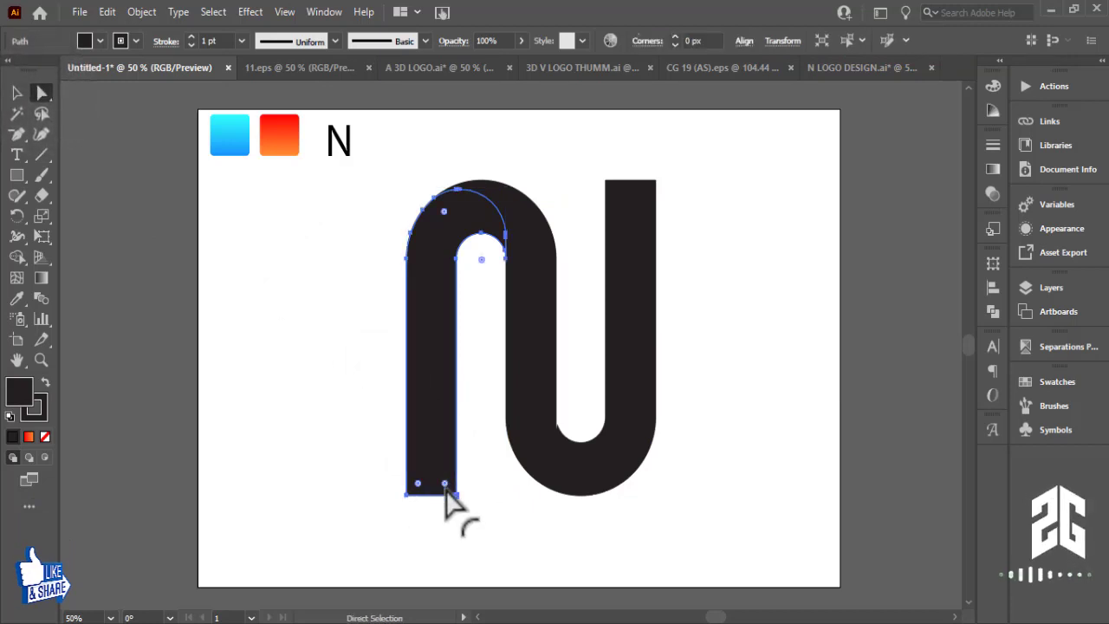
pyautogui.moveTo(446, 489); pyautogui.dragTo(419, 308)
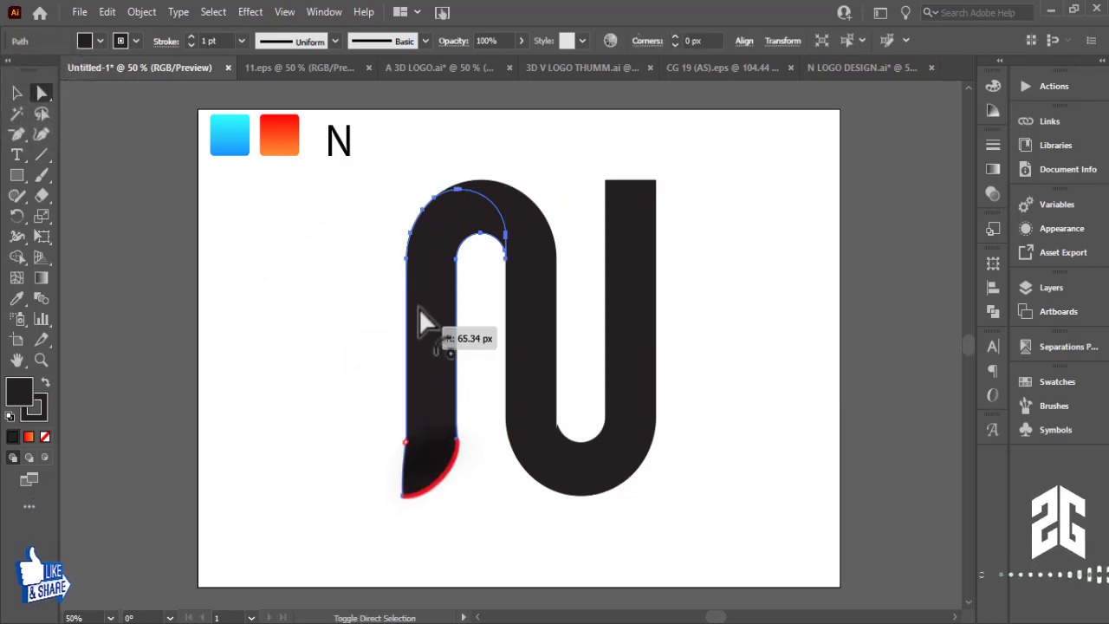
pyautogui.click(637, 215)
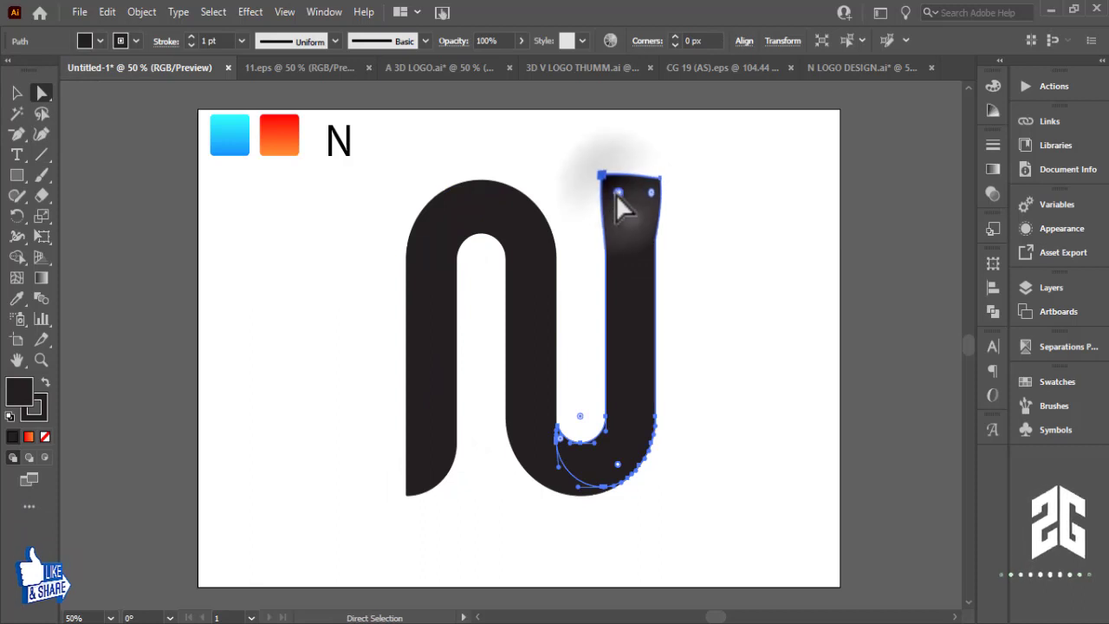
pyautogui.moveTo(616, 194); pyautogui.dragTo(629, 485)
pyautogui.click(16, 93)
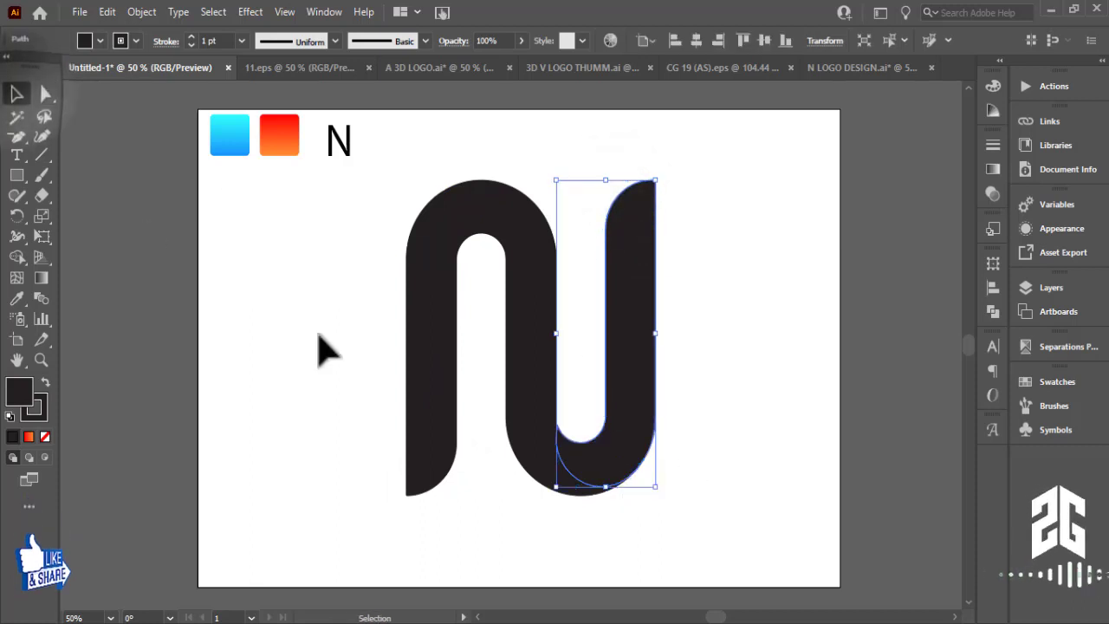
pyautogui.click(317, 334)
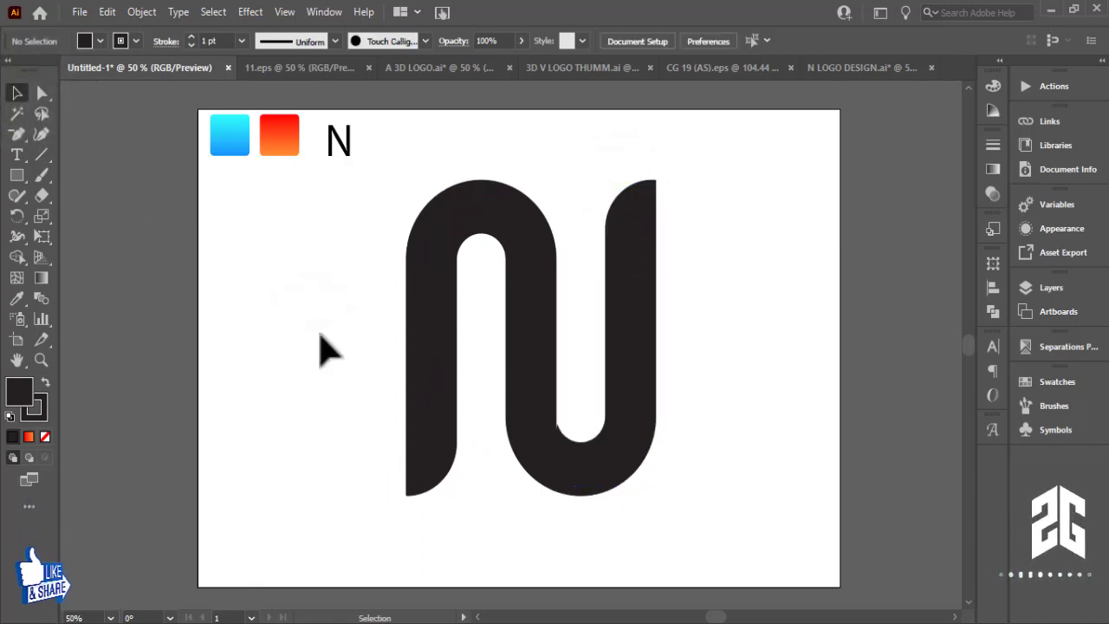
pyautogui.hotkey('ctrl', 'z')
pyautogui.hotkey('ctrl', 'z')
pyautogui.hotkey('ctrl', 'z')
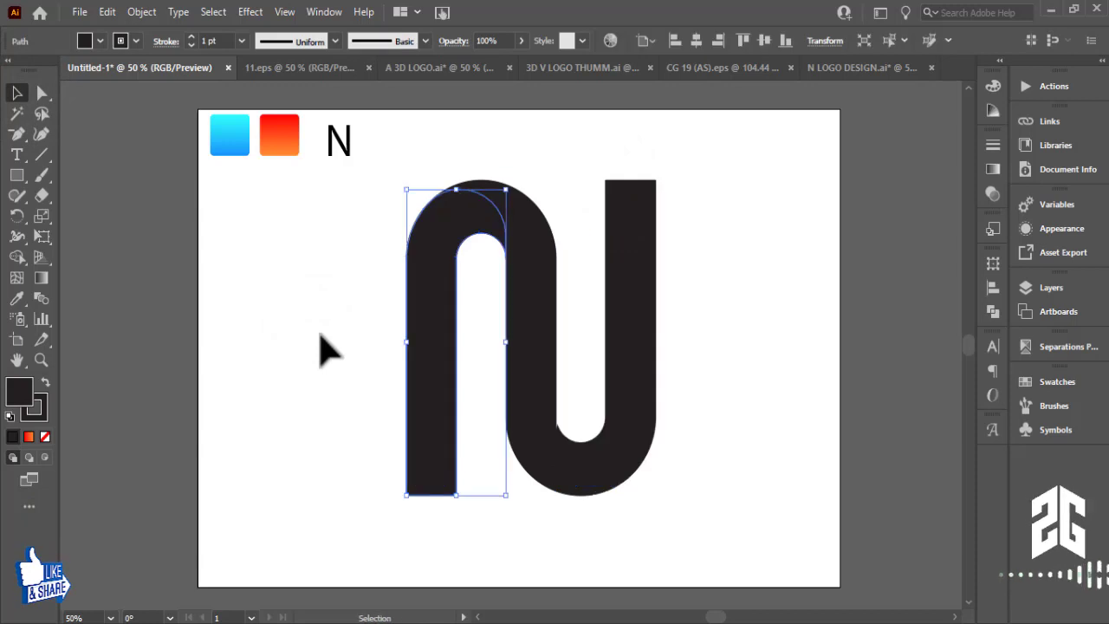
pyautogui.click(285, 329)
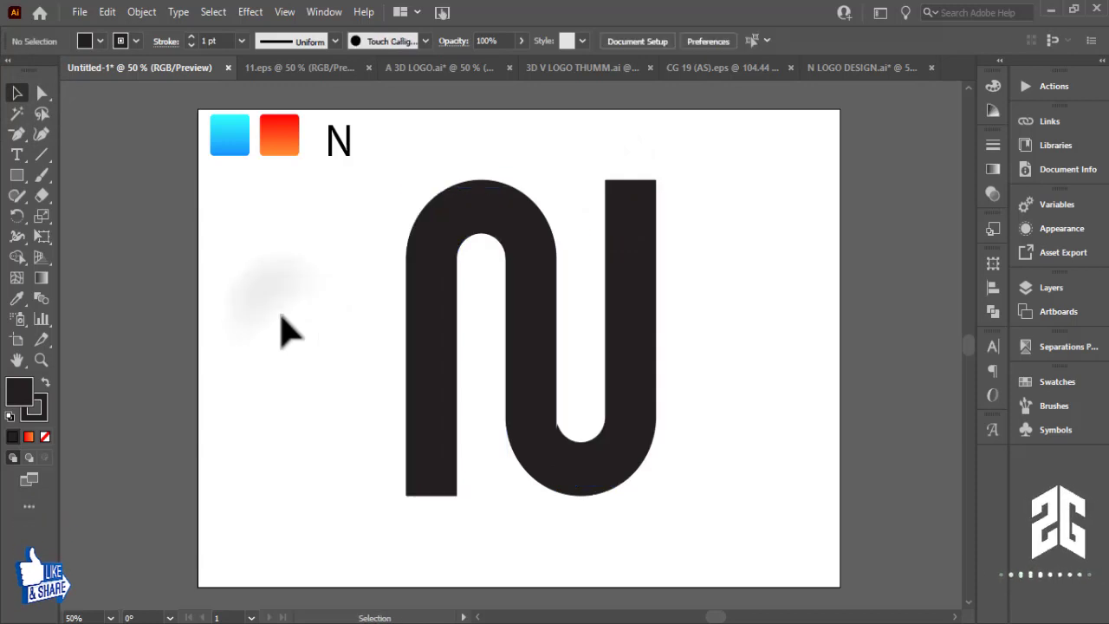
pyautogui.moveTo(240, 268); pyautogui.dragTo(720, 413)
# - Sample the blue gradient swatch with the Eyedropper to fill the N
pyautogui.click(16, 298)
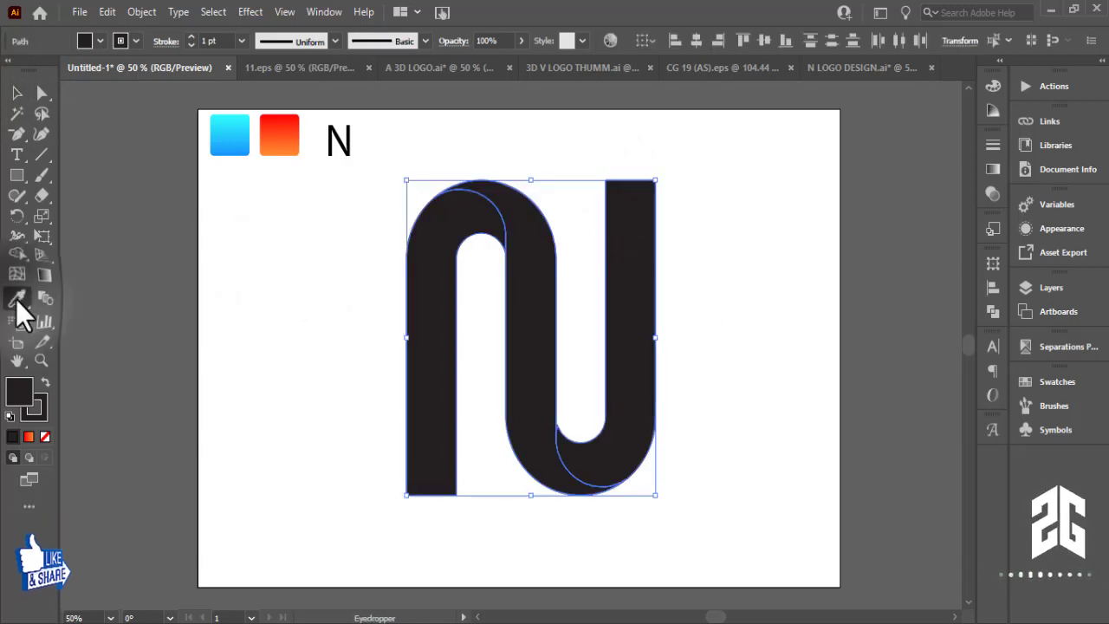
pyautogui.click(242, 136)
pyautogui.click(17, 92)
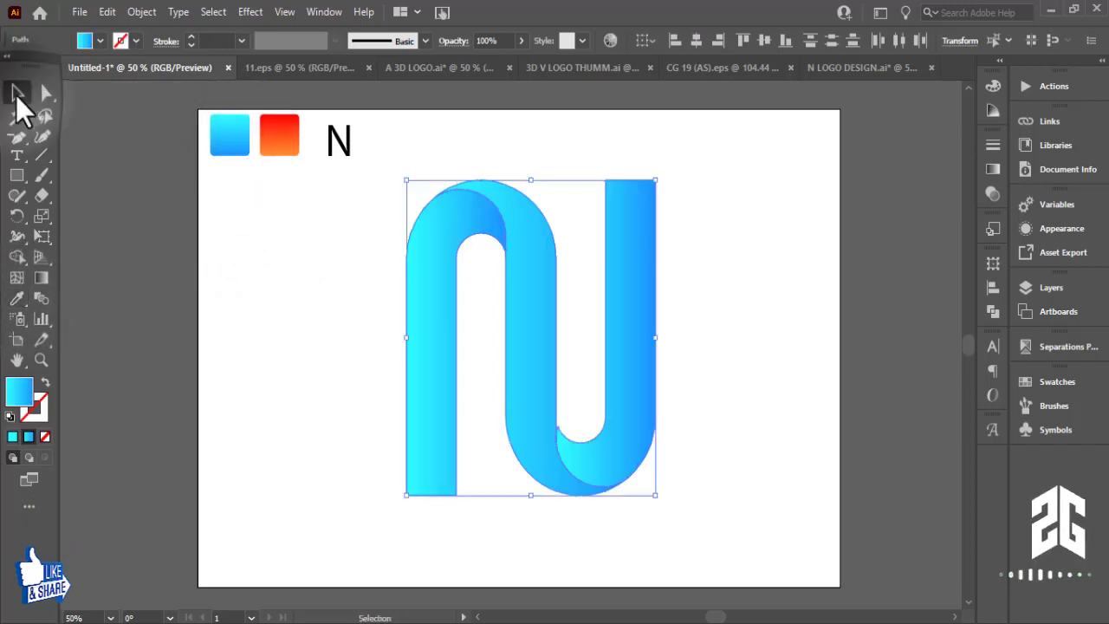
pyautogui.click(303, 333)
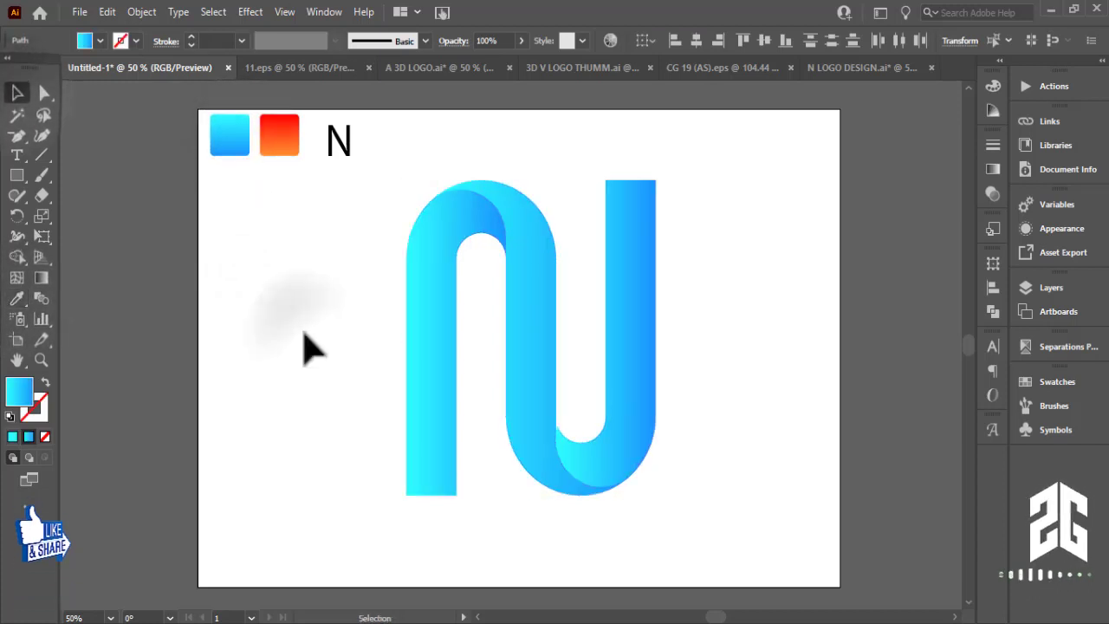
# - Redirect the left stroke's gradient to run vertically from bottom to top
pyautogui.click(433, 282)
pyautogui.click(41, 277)
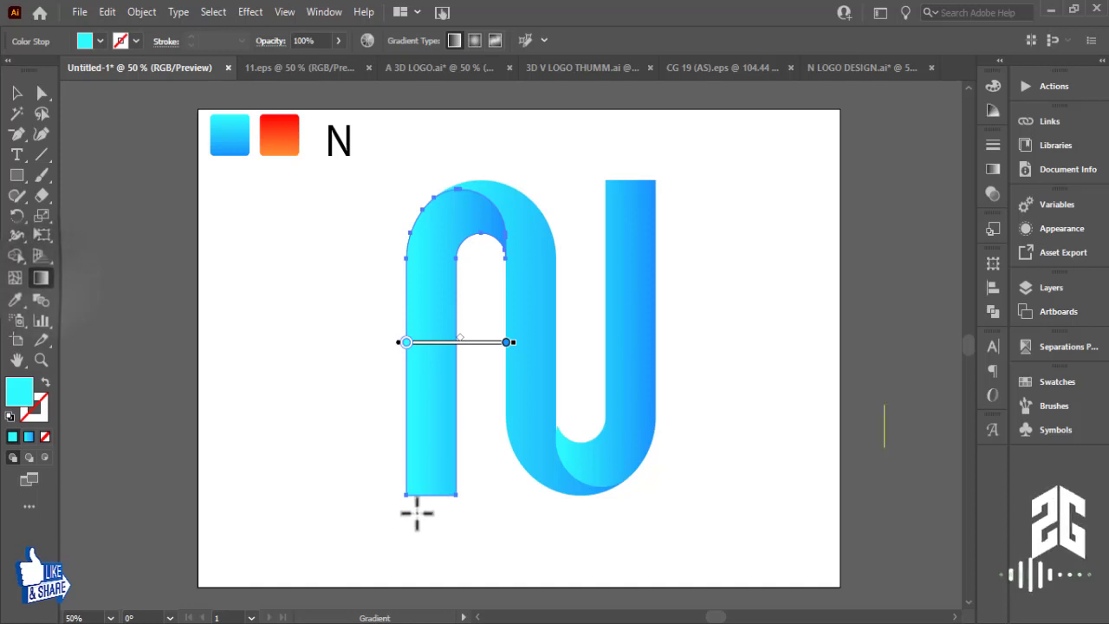
pyautogui.moveTo(417, 517); pyautogui.dragTo(464, 208)
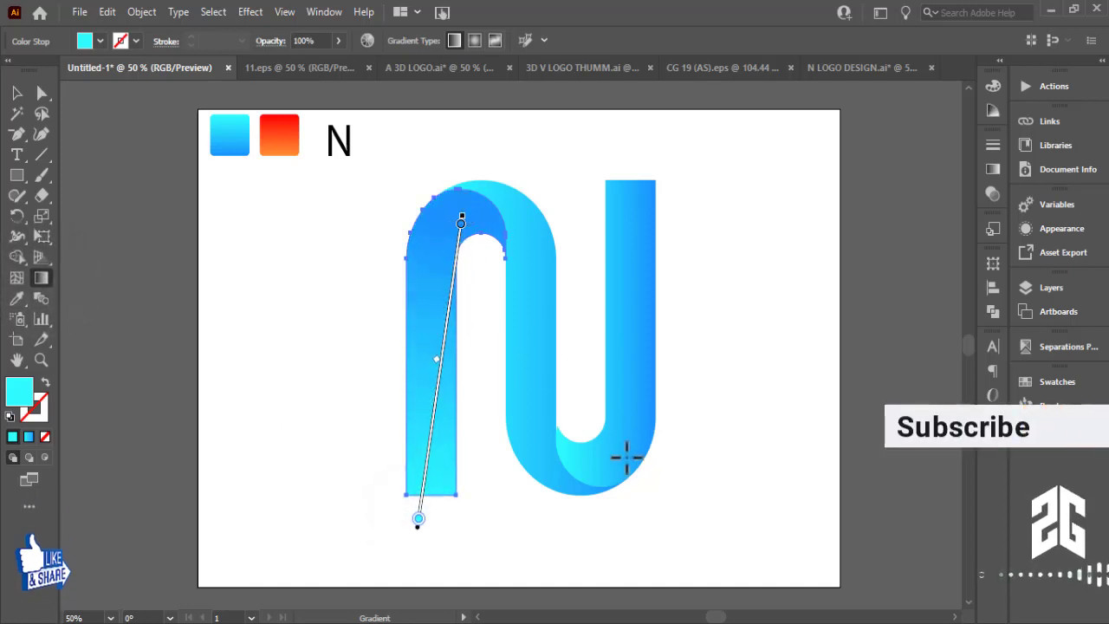
pyautogui.click(16, 93)
# - Lay a top-to-bottom gradient across the right vertical stroke
pyautogui.click(527, 354)
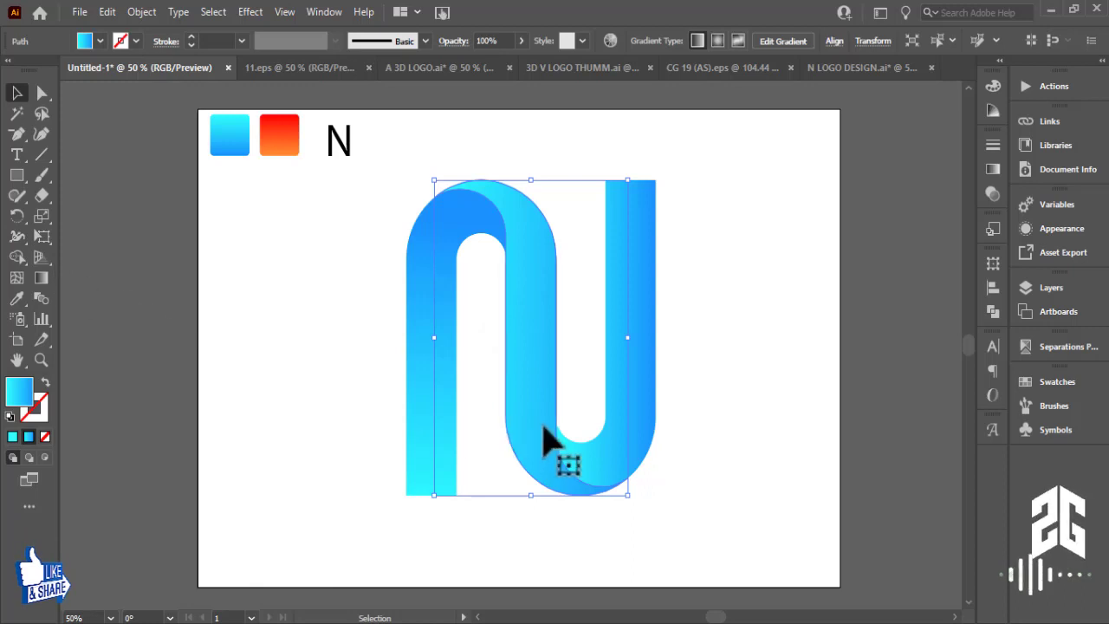
pyautogui.click(638, 338)
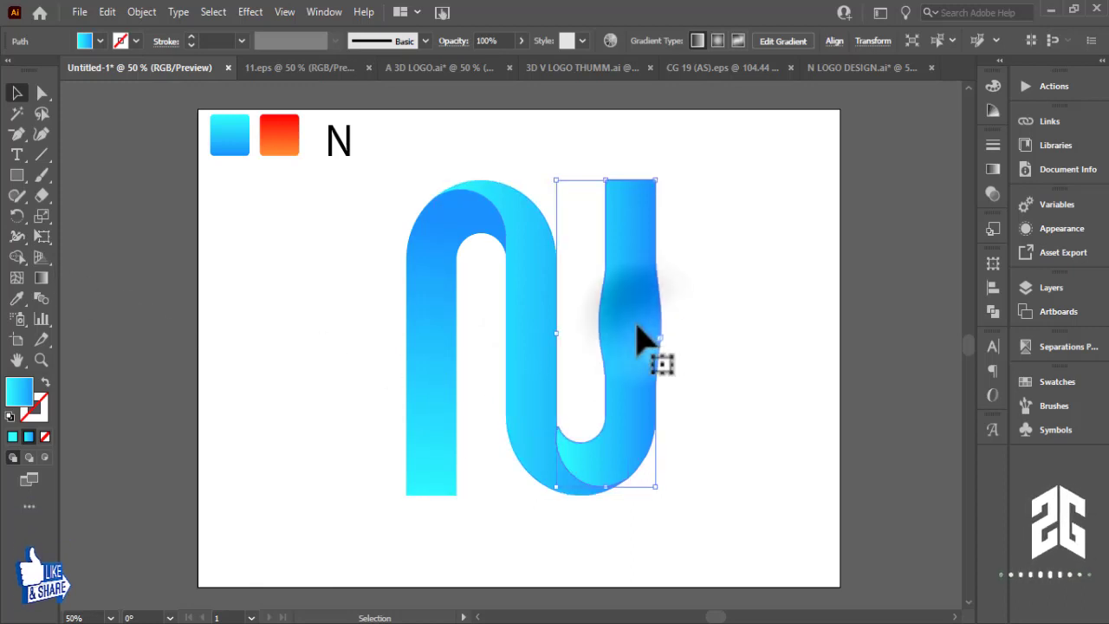
pyautogui.click(41, 277)
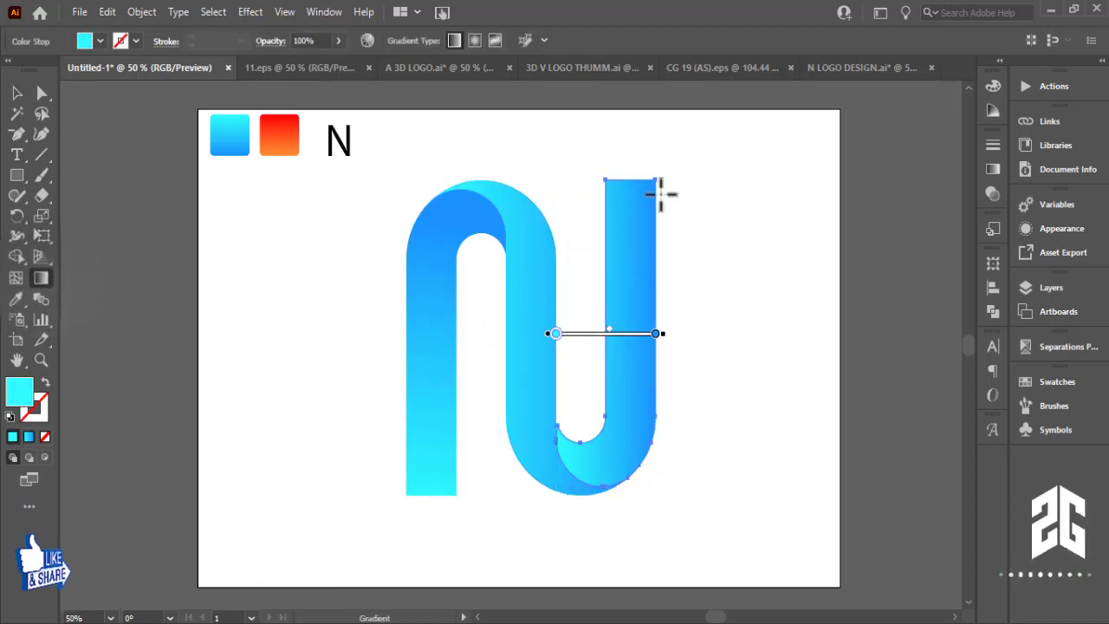
pyautogui.moveTo(661, 188); pyautogui.dragTo(605, 486)
pyautogui.moveTo(652, 206); pyautogui.dragTo(591, 468)
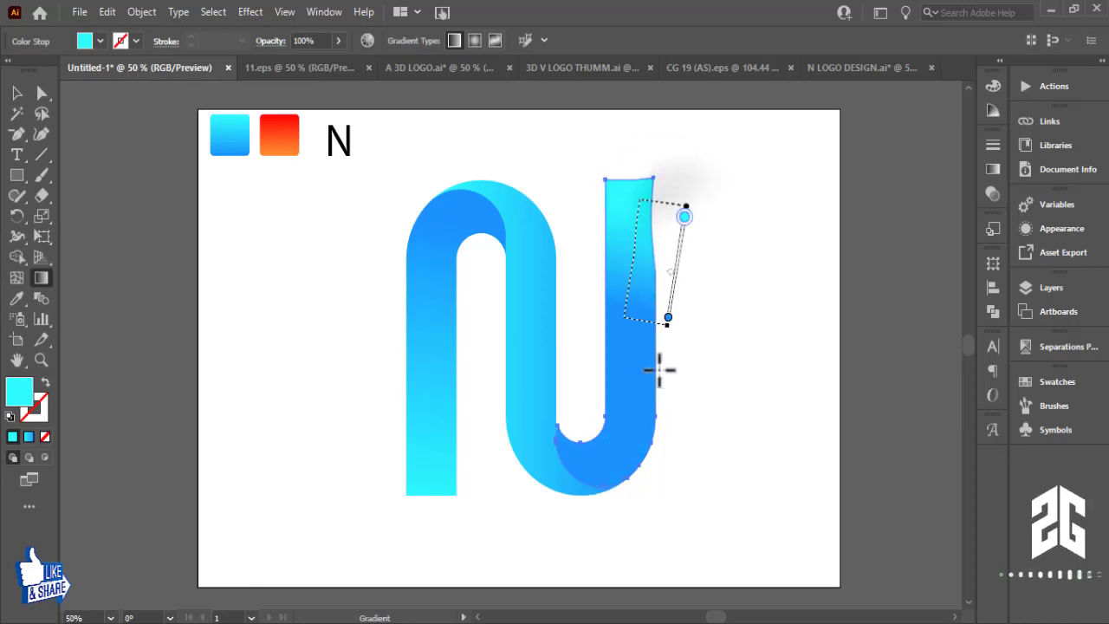
pyautogui.click(17, 93)
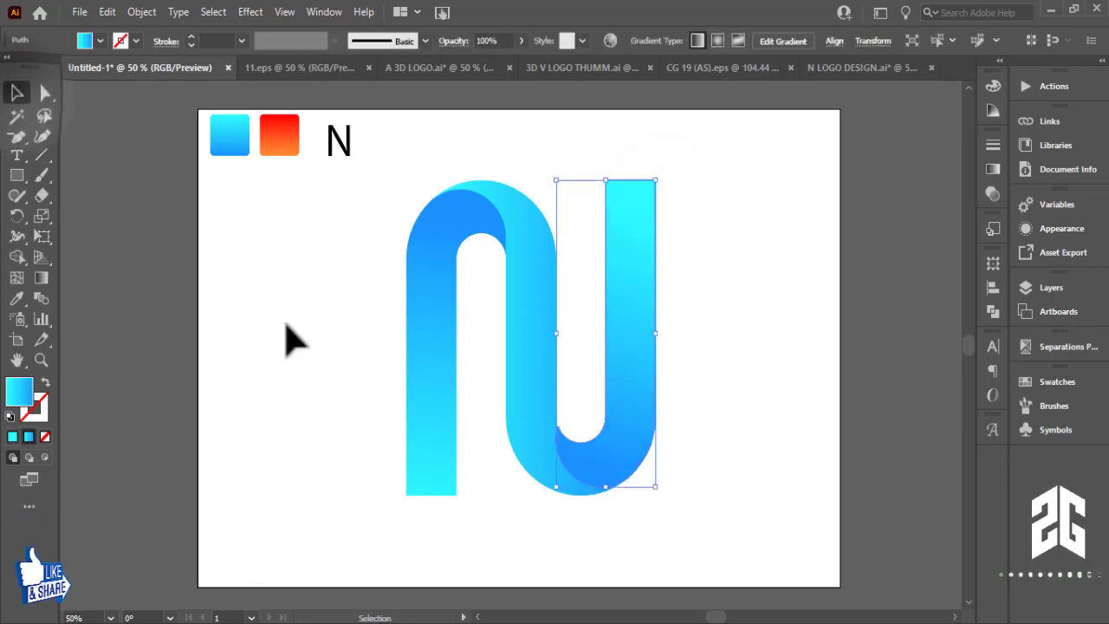
pyautogui.click(286, 333)
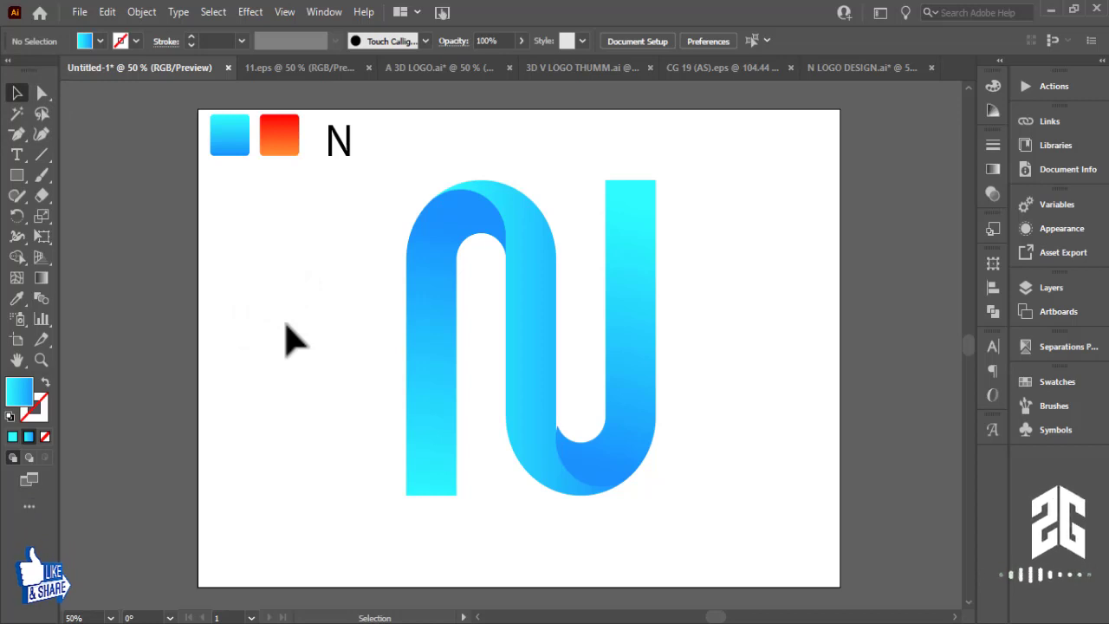
pyautogui.moveTo(247, 278); pyautogui.dragTo(693, 485)
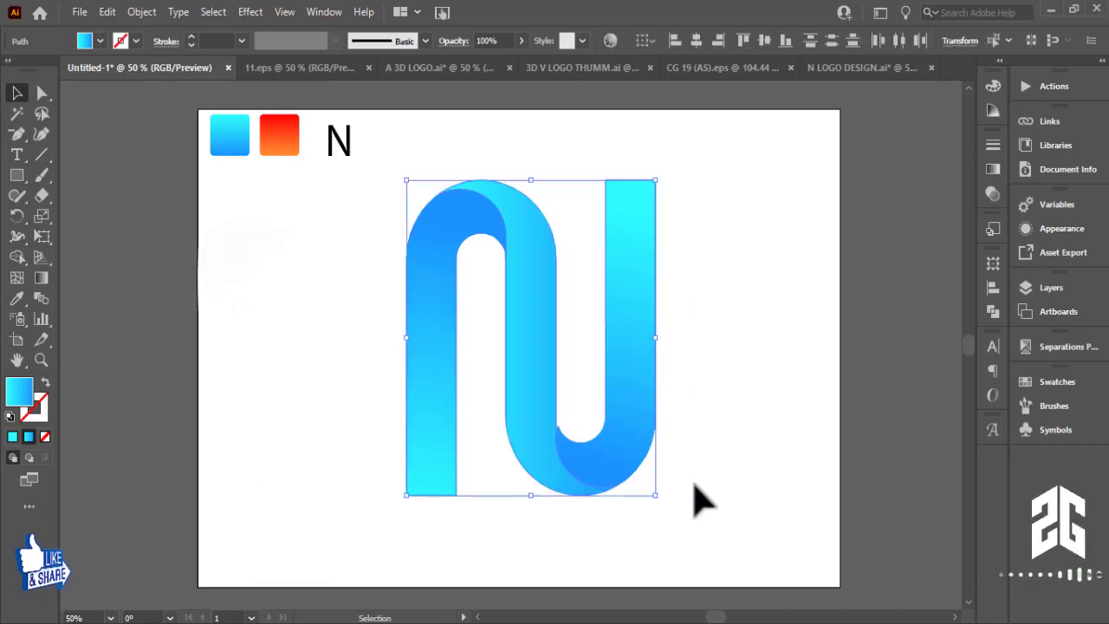
# - Move the N to the right and Alt-drag a copy onto the left of the artboard
pyautogui.click(754, 447)
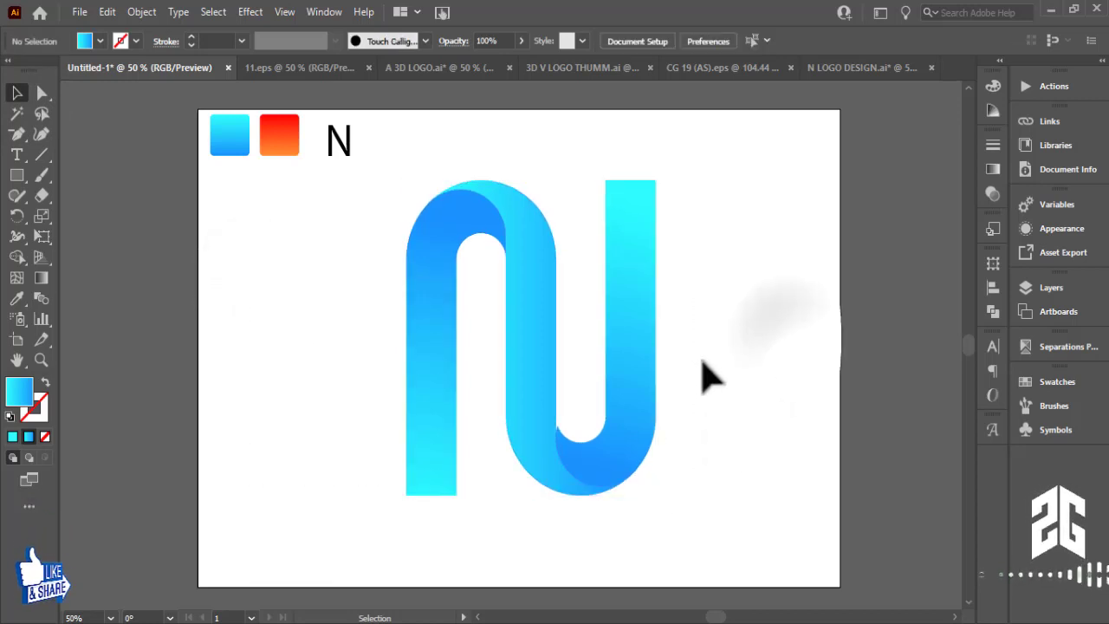
pyautogui.moveTo(545, 456); pyautogui.dragTo(696, 481)
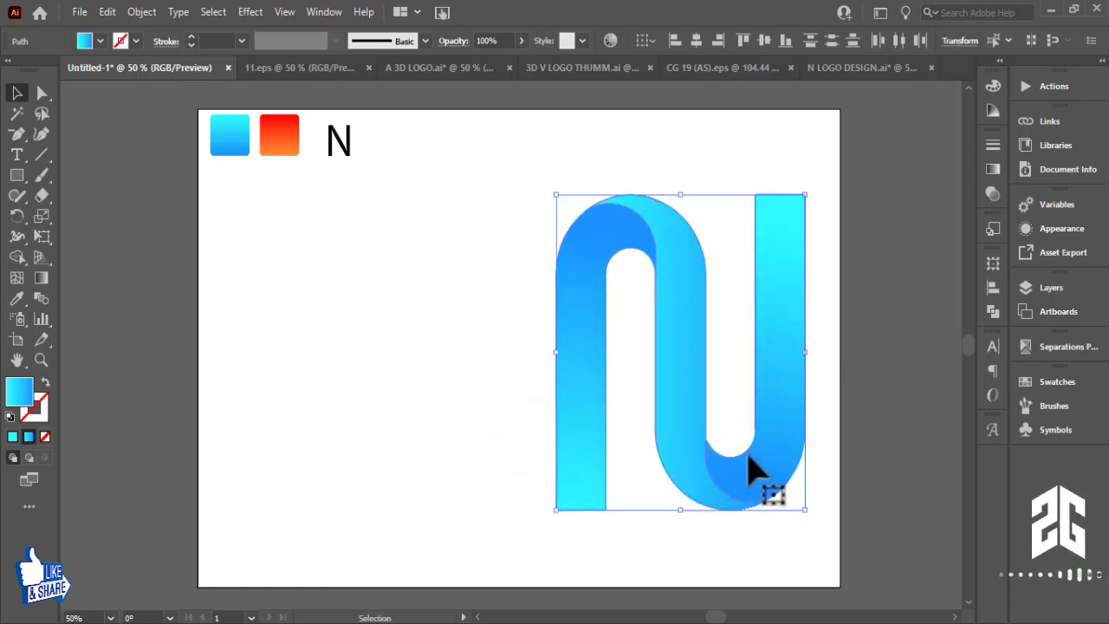
pyautogui.moveTo(766, 465); pyautogui.dragTo(463, 475)
pyautogui.click(601, 594)
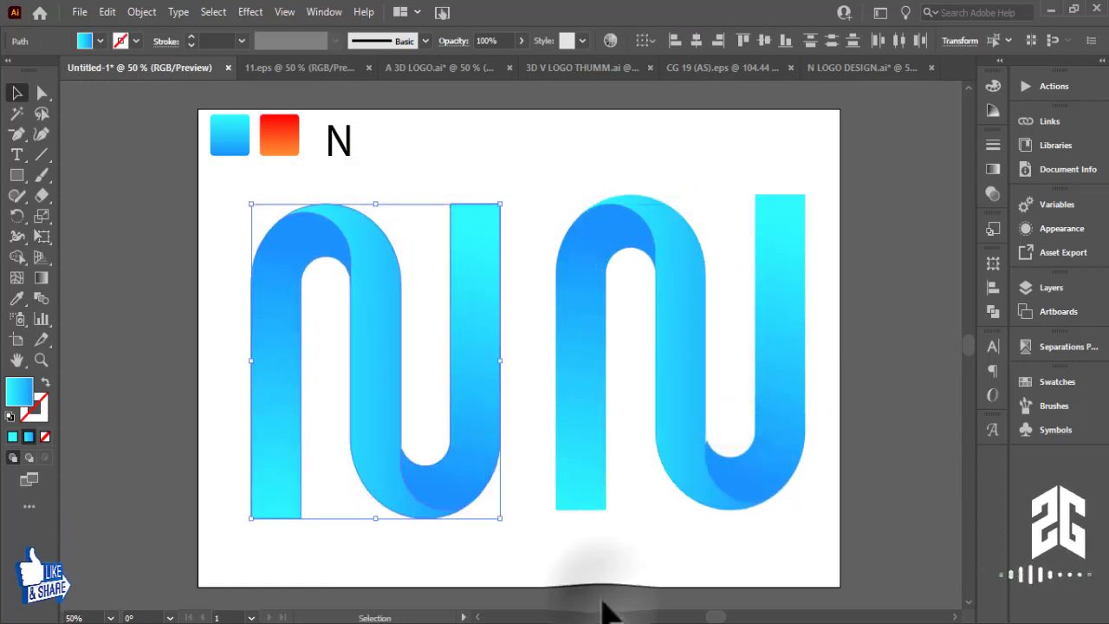
pyautogui.moveTo(661, 551); pyautogui.dragTo(643, 550)
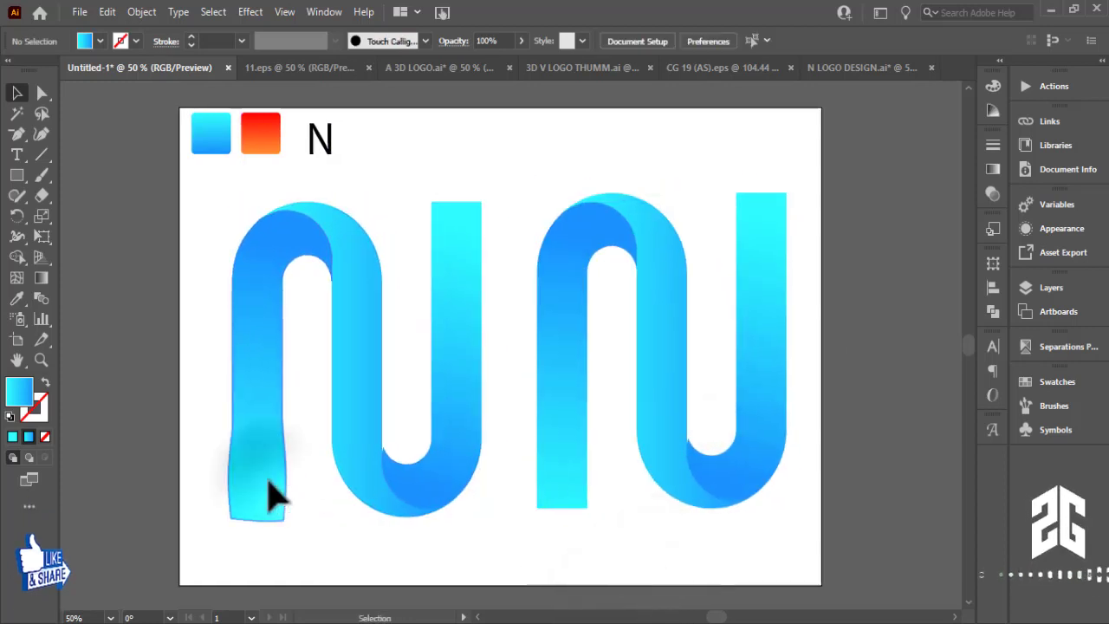
# - Round the left N's left-stroke bottom end and its right bar's top-left corner with live corners
pyautogui.click(269, 510)
pyautogui.click(41, 93)
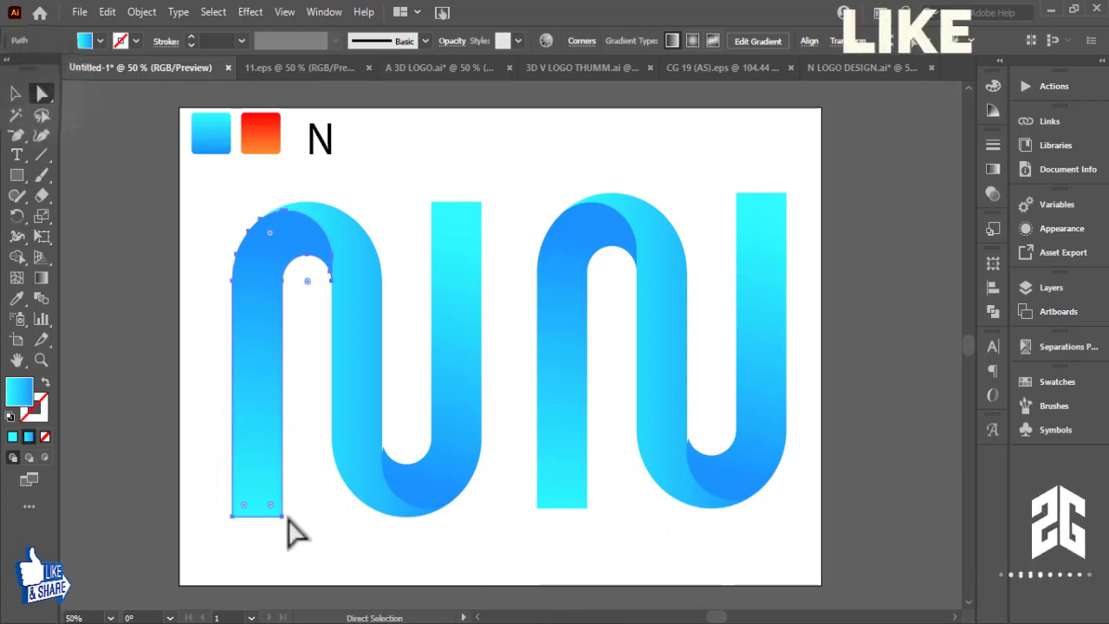
pyautogui.moveTo(268, 512); pyautogui.dragTo(274, 518)
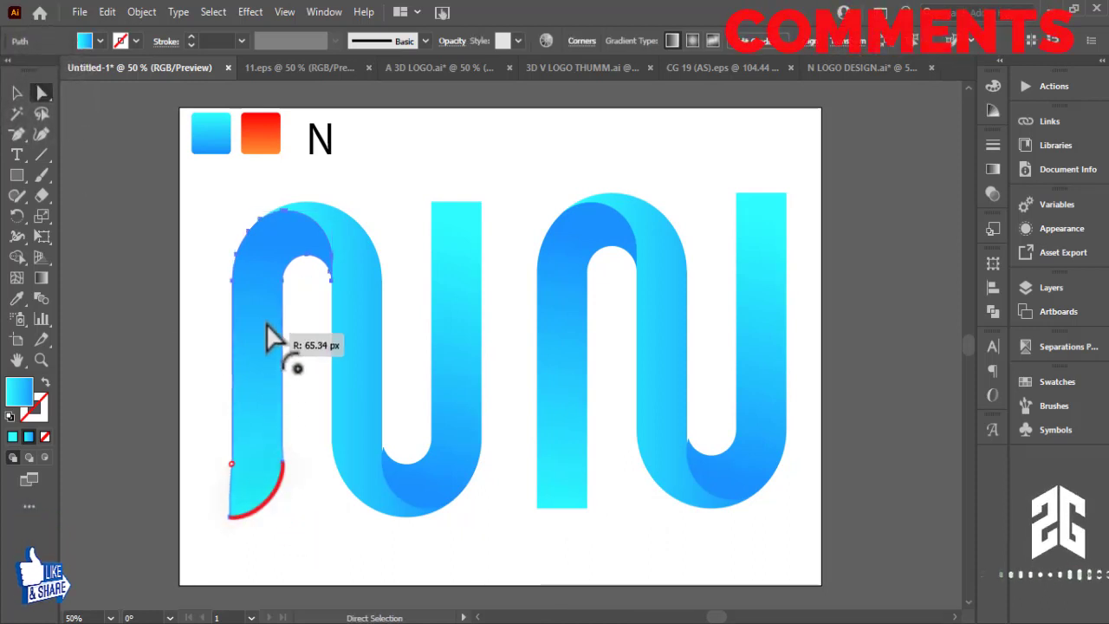
pyautogui.click(459, 286)
pyautogui.moveTo(453, 230); pyautogui.dragTo(425, 397)
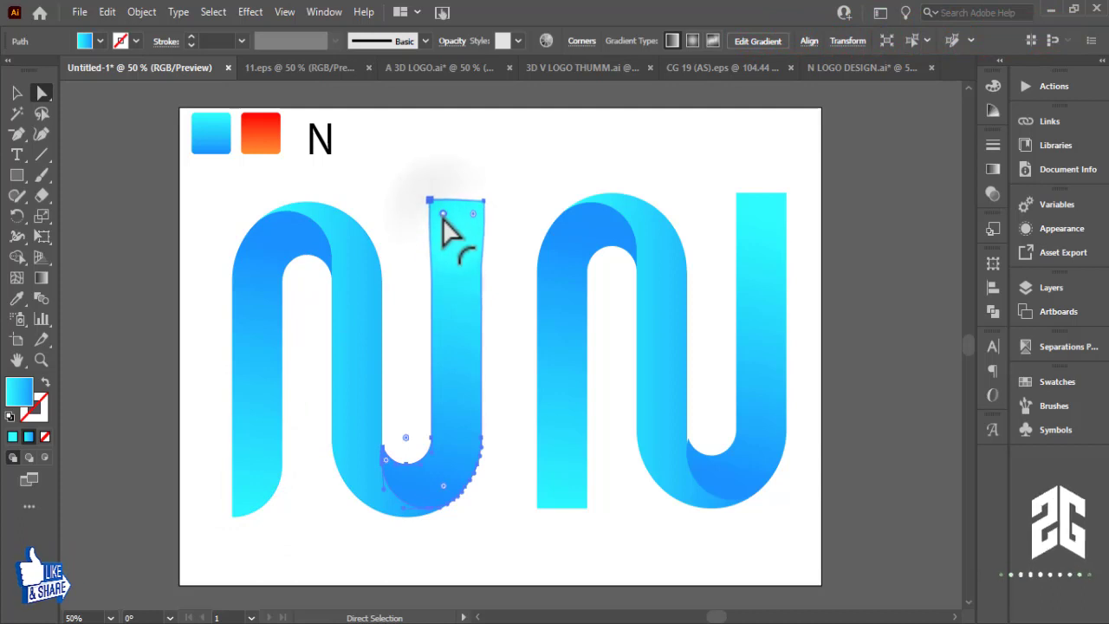
pyautogui.click(16, 93)
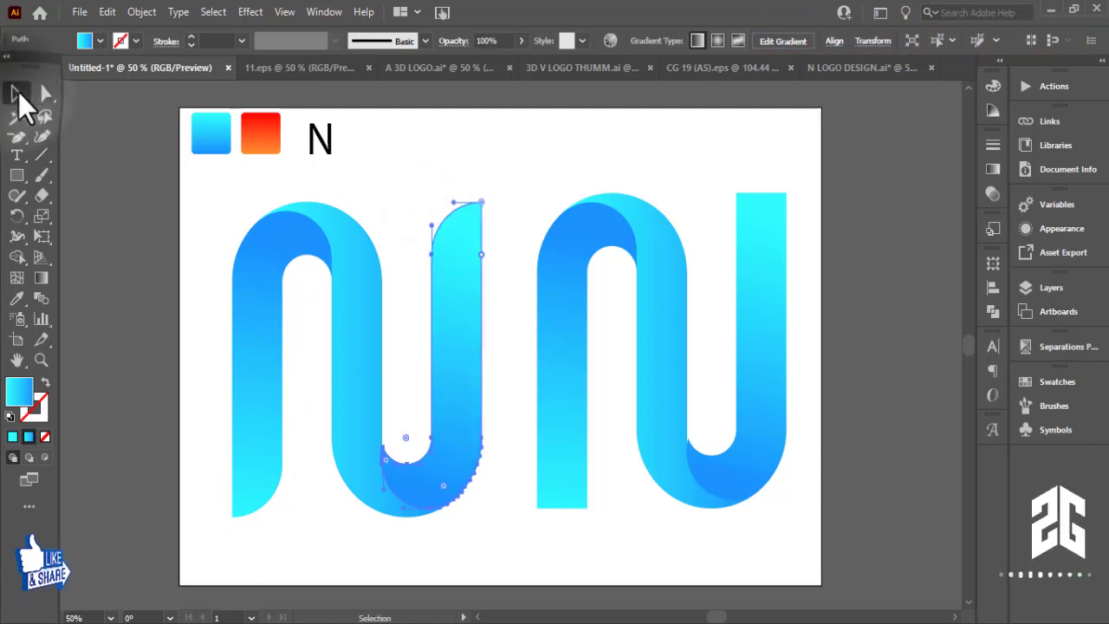
pyautogui.click(485, 178)
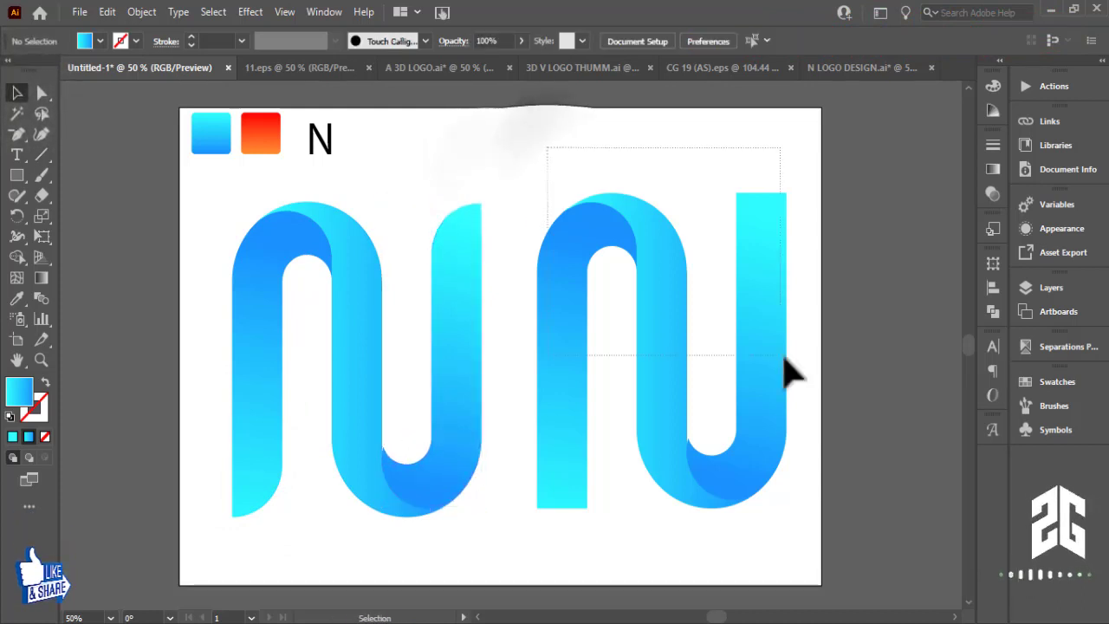
pyautogui.moveTo(547, 154); pyautogui.dragTo(784, 364)
# - Add black as the final stop of the right N's arch gradient in the Gradient panel
pyautogui.click(798, 322)
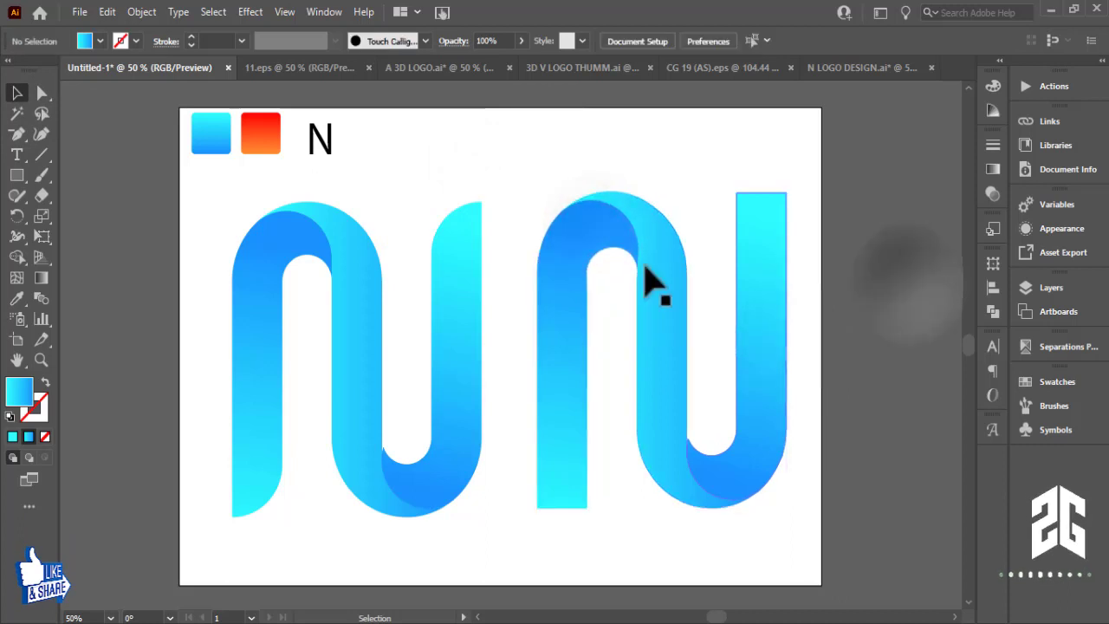
pyautogui.click(614, 245)
pyautogui.click(992, 169)
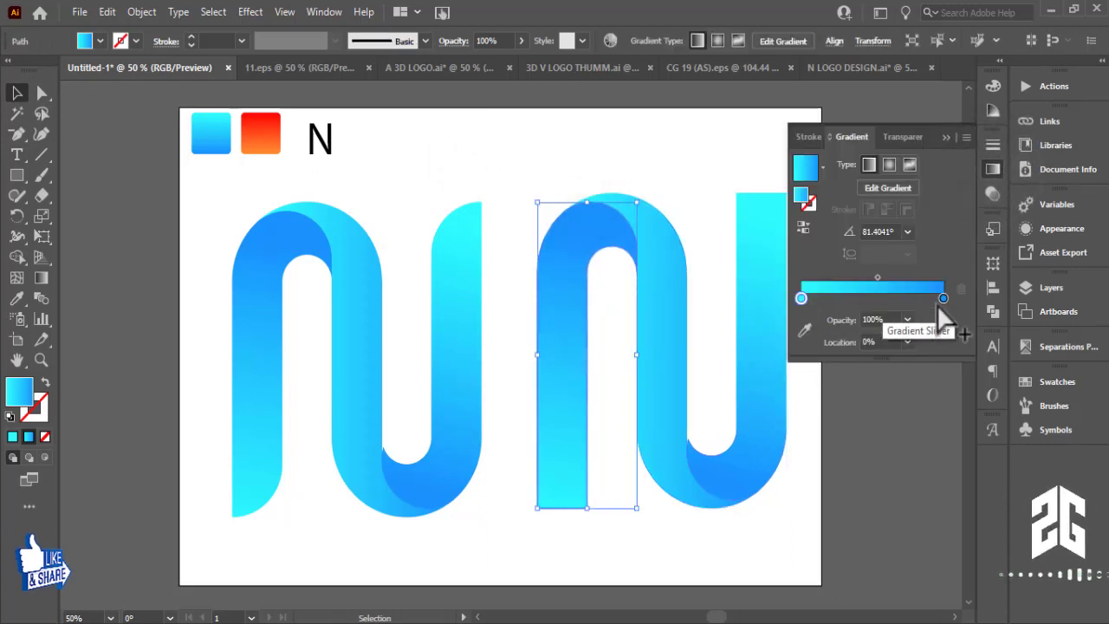
pyautogui.moveTo(942, 299); pyautogui.dragTo(925, 297)
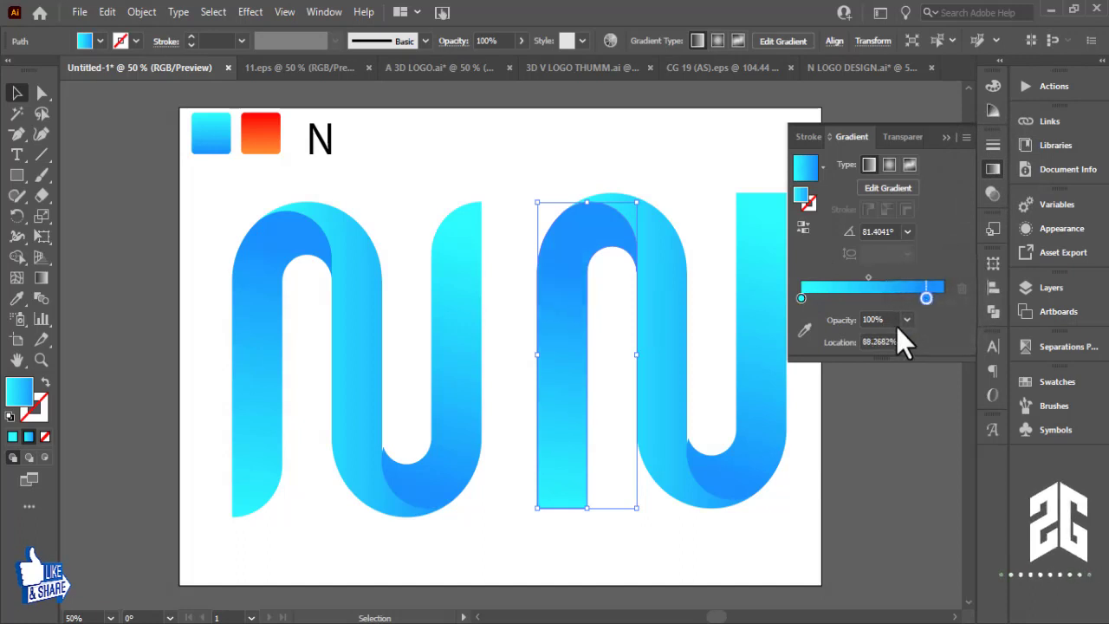
pyautogui.click(1053, 381)
pyautogui.moveTo(901, 437); pyautogui.dragTo(908, 334)
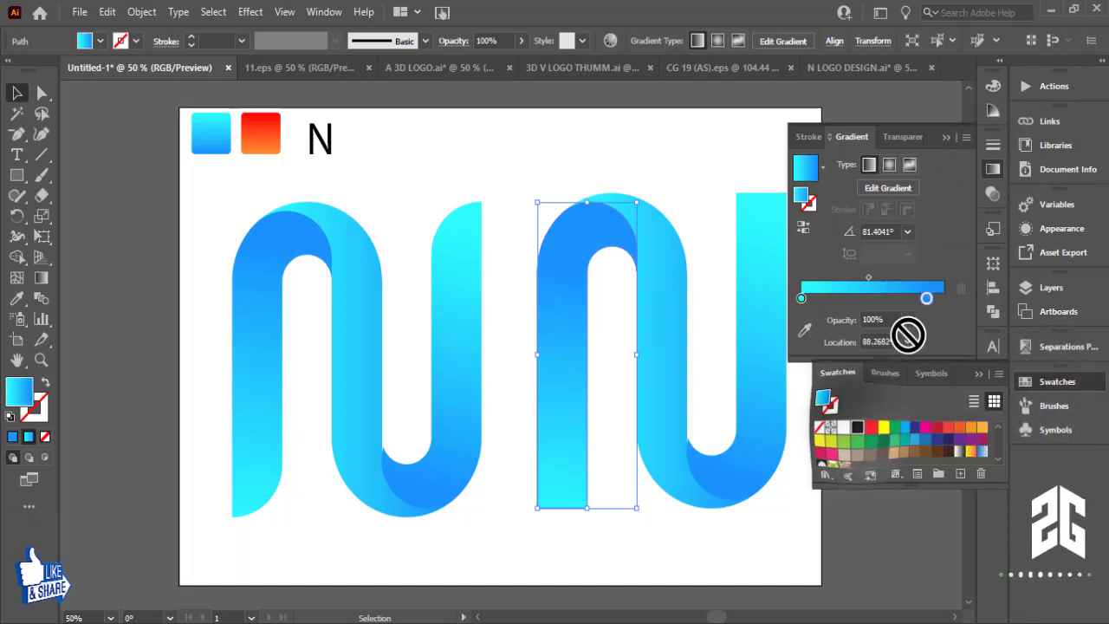
pyautogui.moveTo(941, 293); pyautogui.dragTo(936, 300)
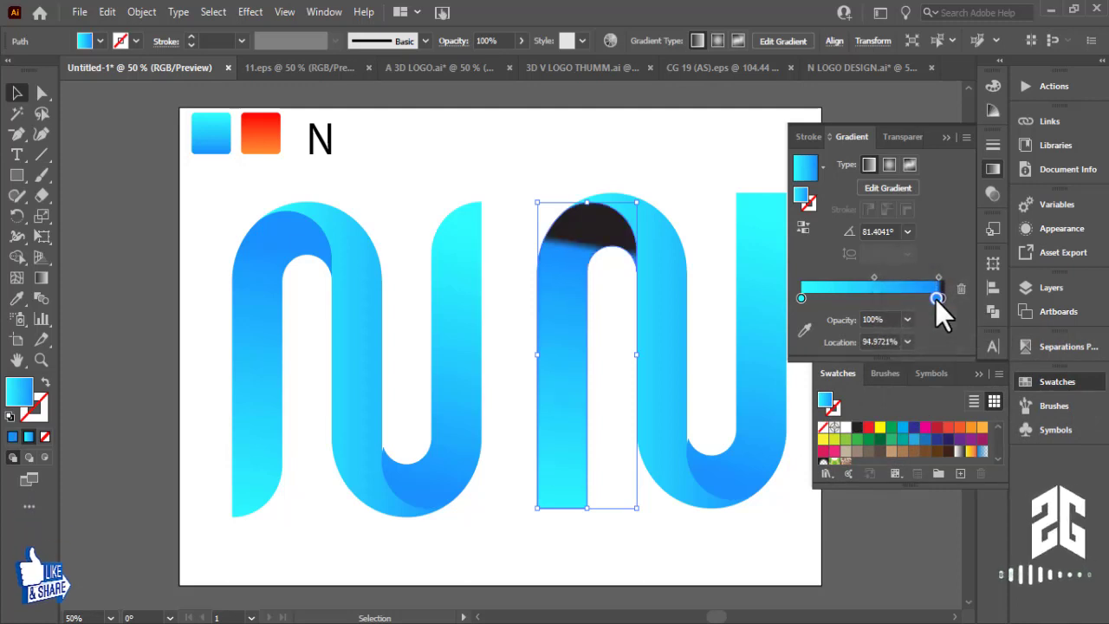
# - Angle the gradient diagonally so black shades the arch top, tightening the blue stop
pyautogui.click(41, 278)
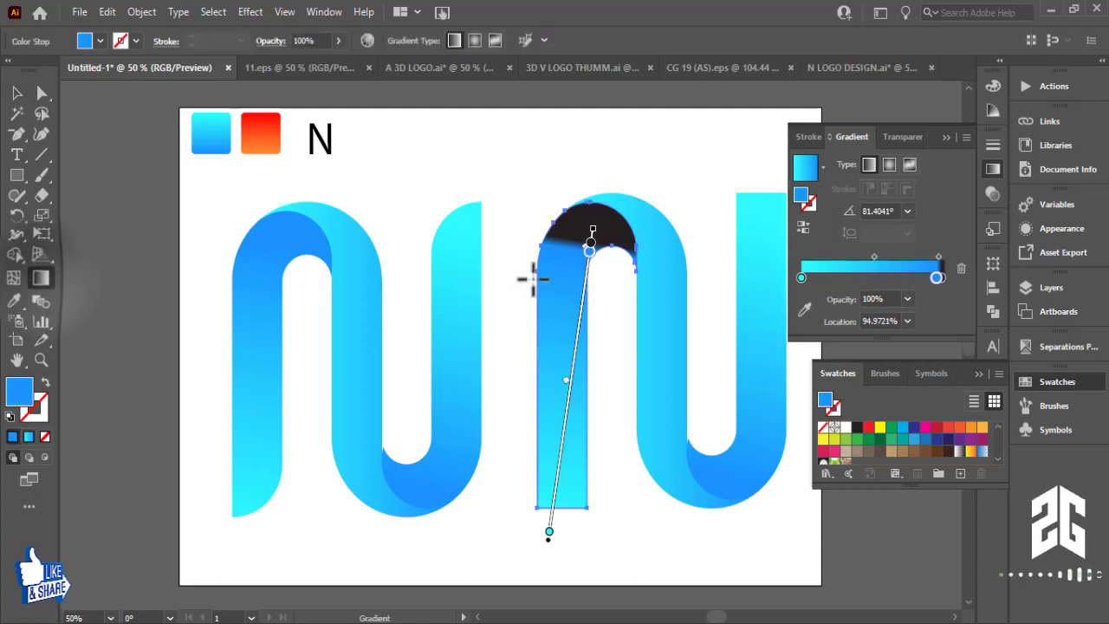
pyautogui.moveTo(542, 327)
pyautogui.mouseDown()
pyautogui.moveTo(604, 193)
pyautogui.moveTo(613, 258)
pyautogui.mouseUp()
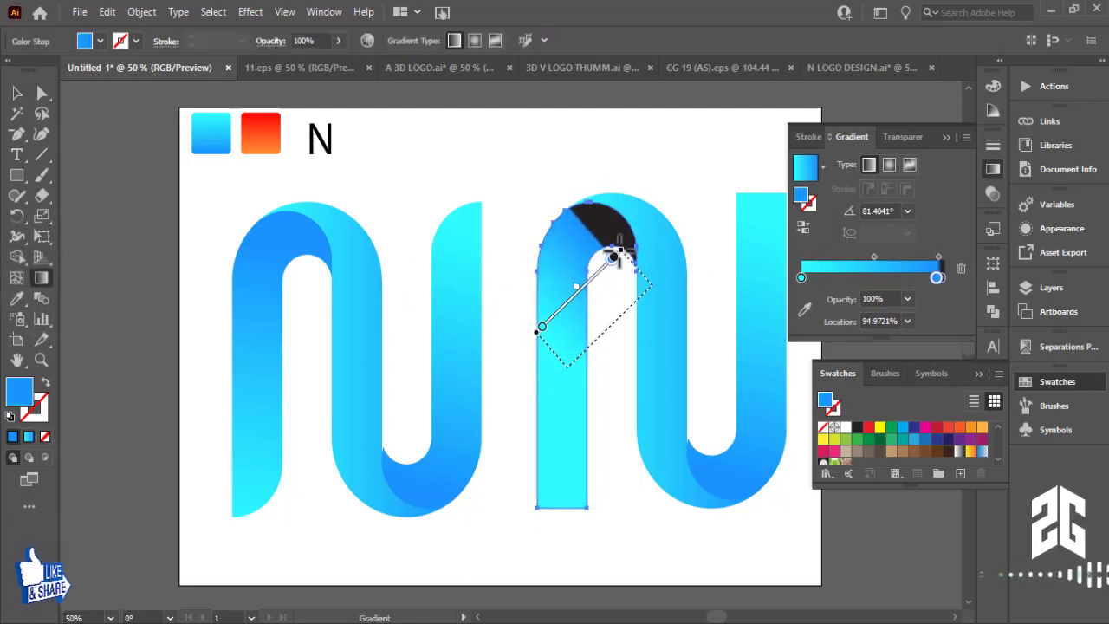
pyautogui.moveTo(466, 412); pyautogui.dragTo(639, 228)
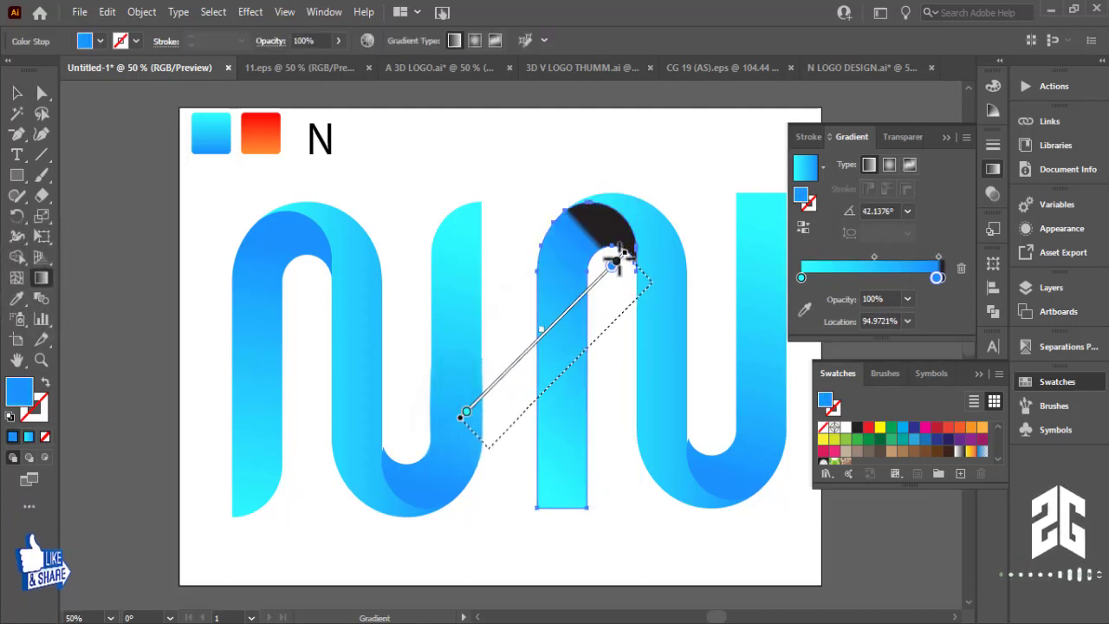
pyautogui.moveTo(490, 477); pyautogui.dragTo(578, 198)
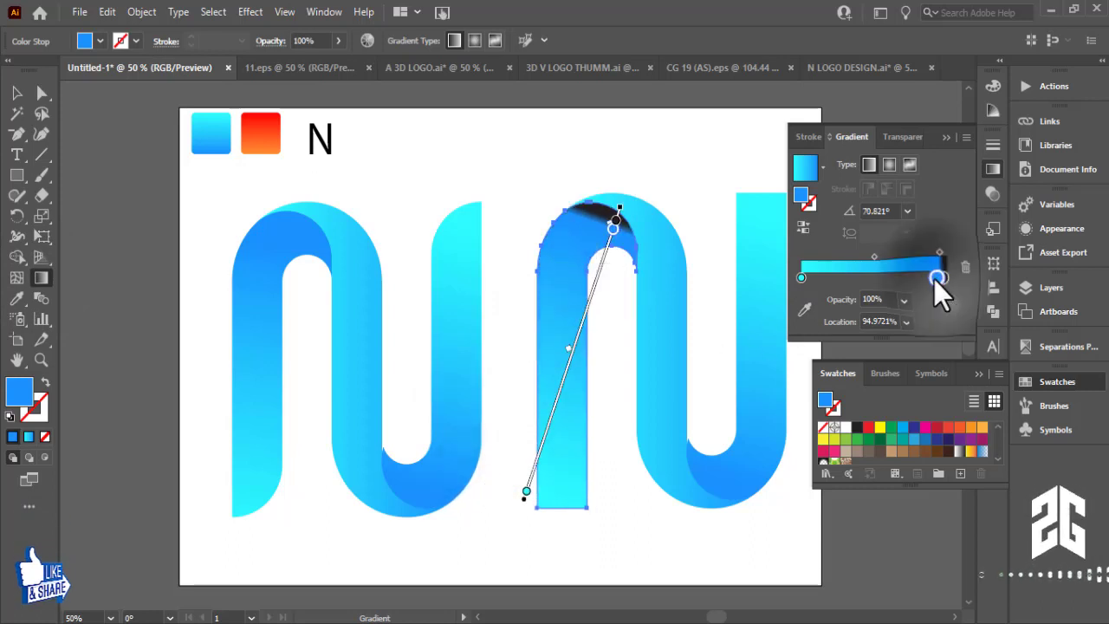
pyautogui.moveTo(936, 278); pyautogui.dragTo(923, 277)
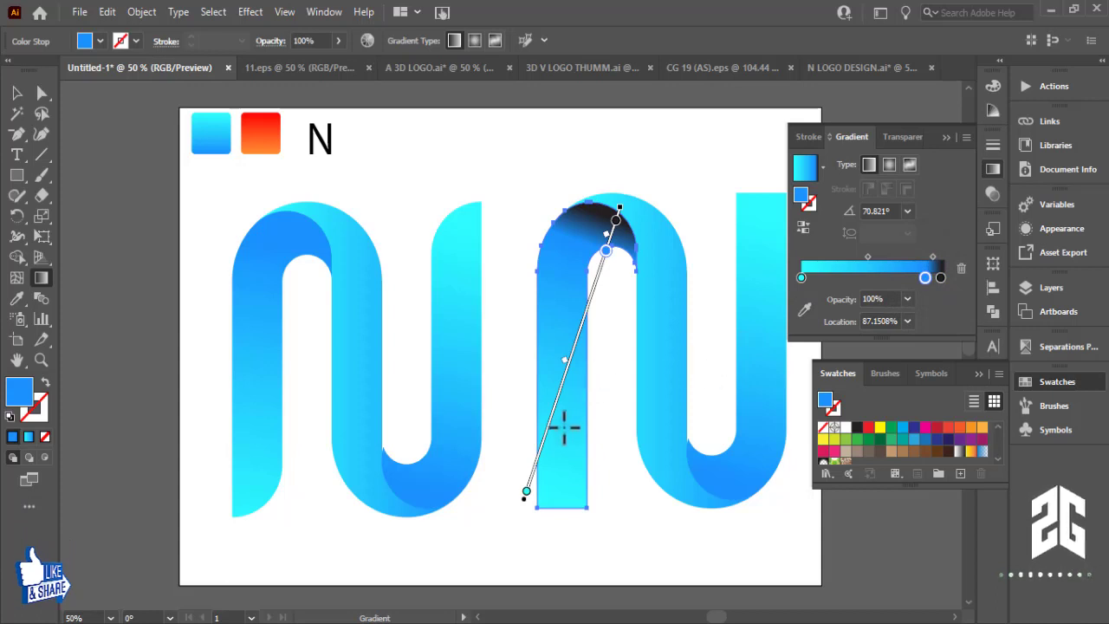
pyautogui.moveTo(509, 524); pyautogui.dragTo(629, 206)
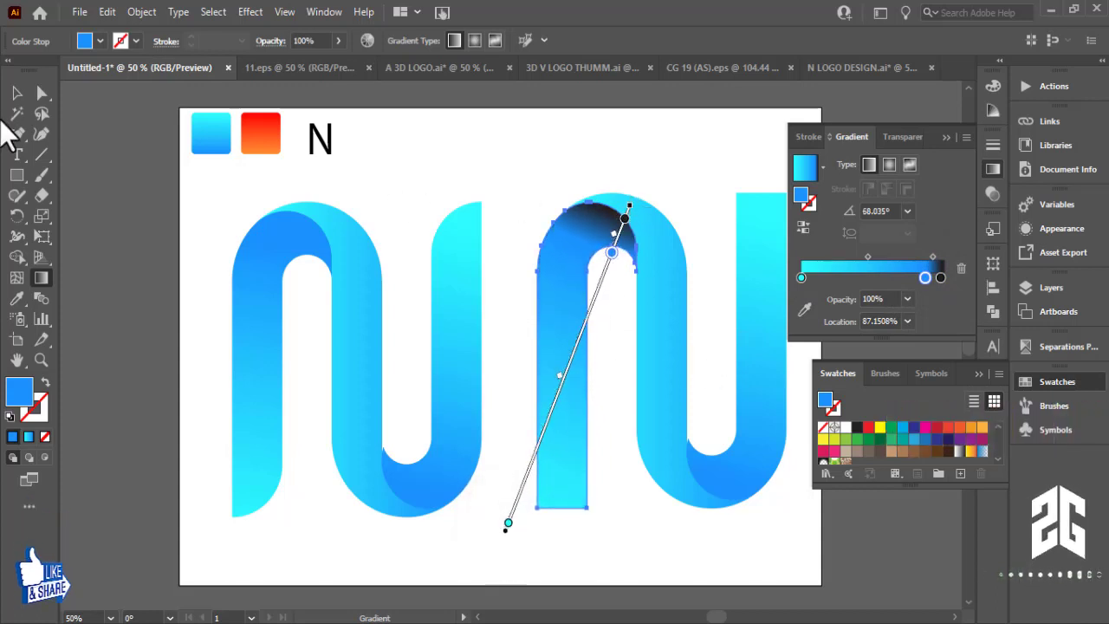
pyautogui.click(17, 93)
pyautogui.click(624, 168)
# - On the right N's U-shaped piece, add a middle gradient stop and make the end stop black
pyautogui.moveTo(705, 327); pyautogui.dragTo(520, 310)
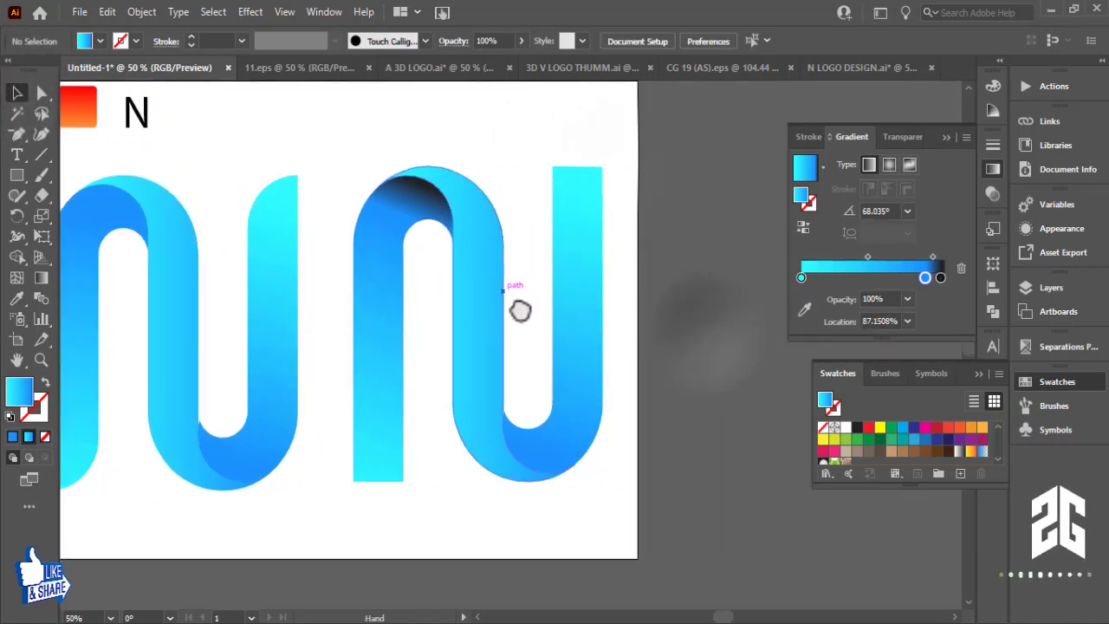
pyautogui.click(586, 362)
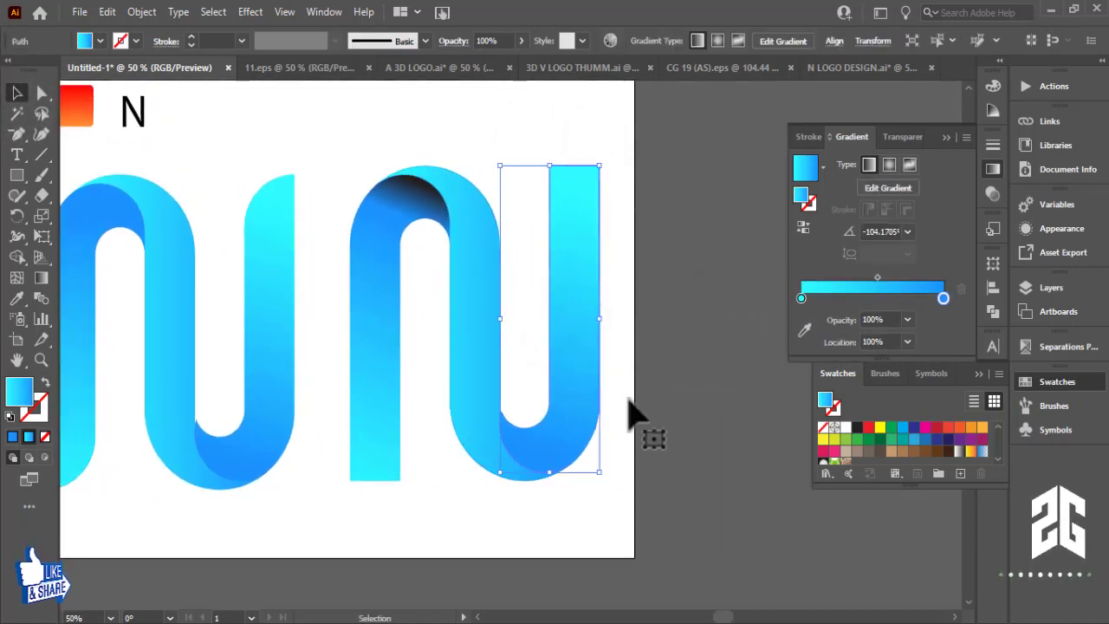
pyautogui.moveTo(939, 300); pyautogui.dragTo(911, 297)
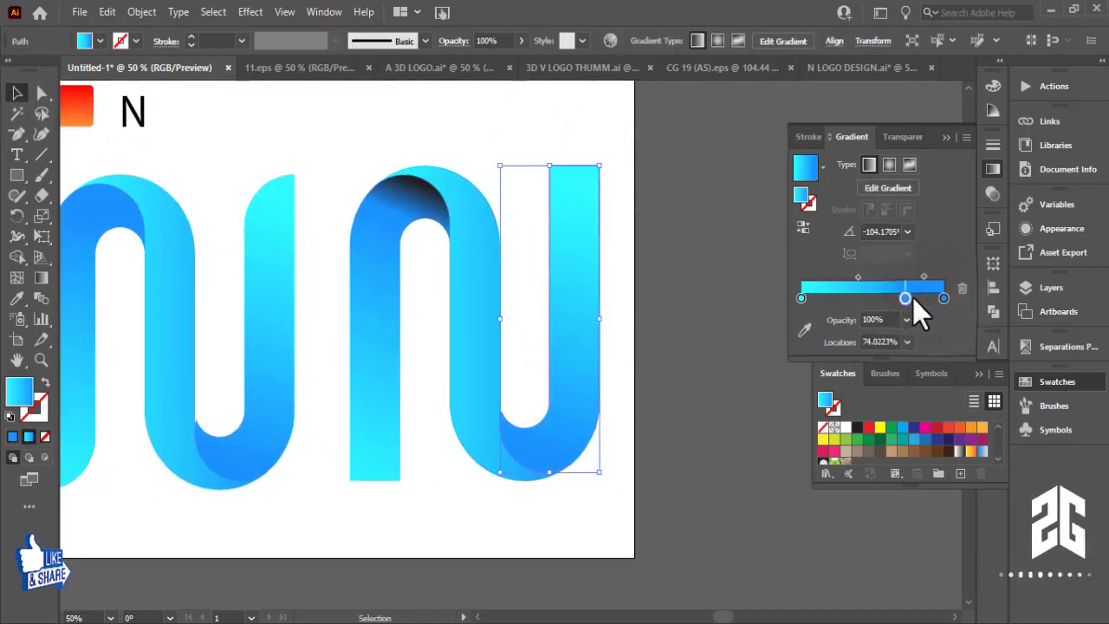
pyautogui.moveTo(856, 427); pyautogui.dragTo(943, 298)
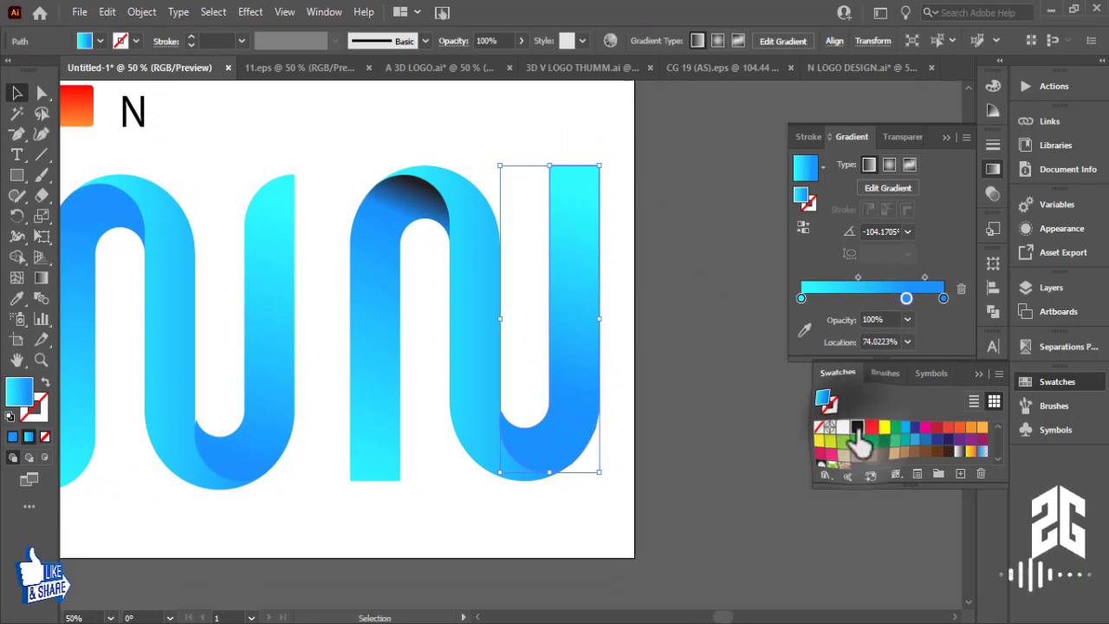
# - Redraw the U's gradient diagonally so its black end falls on the bottom curve
pyautogui.click(659, 381)
pyautogui.click(519, 414)
pyautogui.click(41, 277)
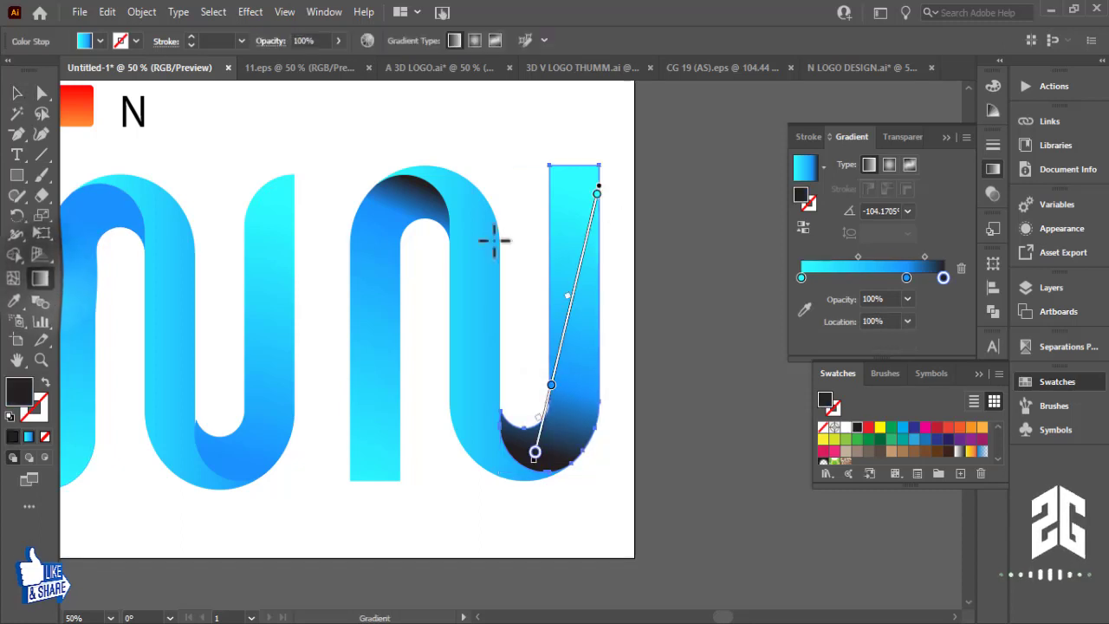
pyautogui.moveTo(639, 188)
pyautogui.mouseDown()
pyautogui.moveTo(503, 475)
pyautogui.moveTo(495, 468)
pyautogui.mouseUp()
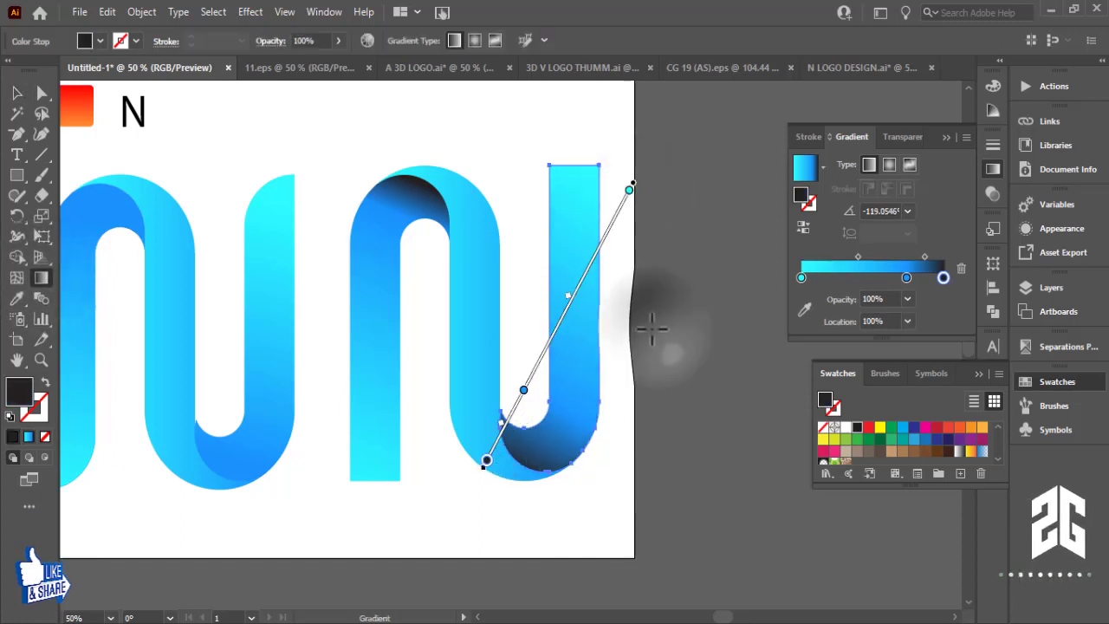
pyautogui.moveTo(656, 327); pyautogui.dragTo(517, 469)
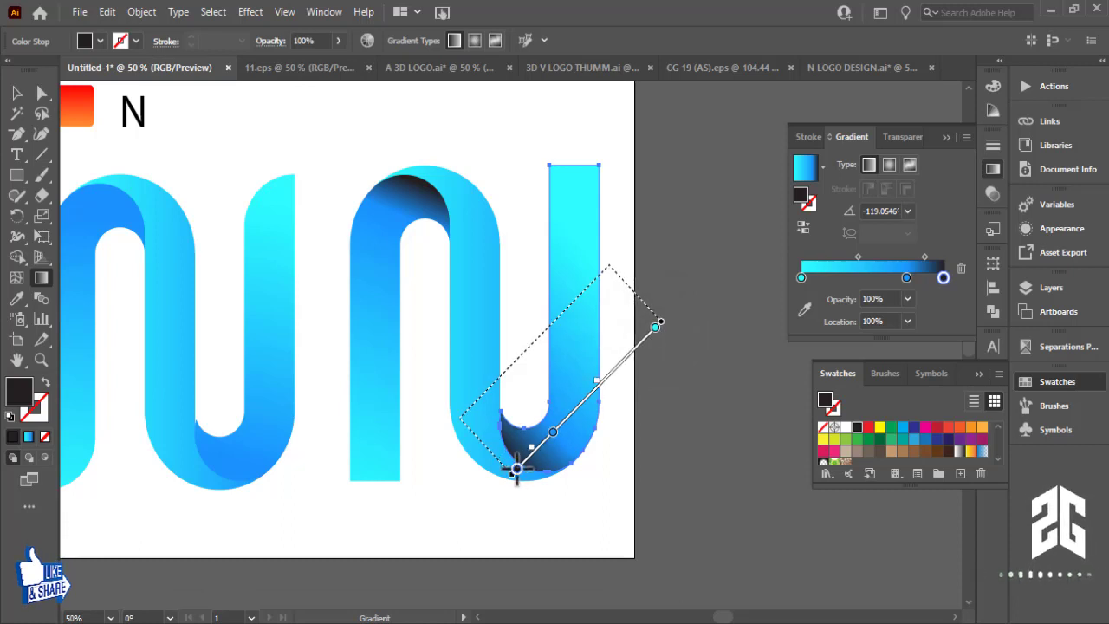
# - Deselect the U, close the Gradient and Swatches panels, and show the whole artboard
pyautogui.click(17, 93)
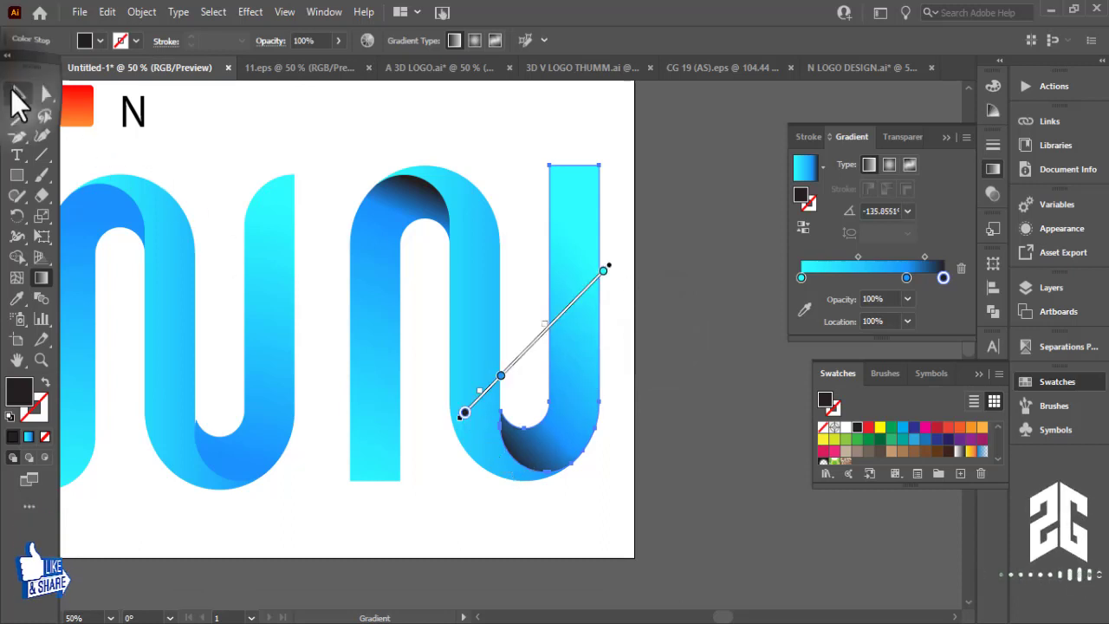
pyautogui.click(684, 293)
pyautogui.click(946, 134)
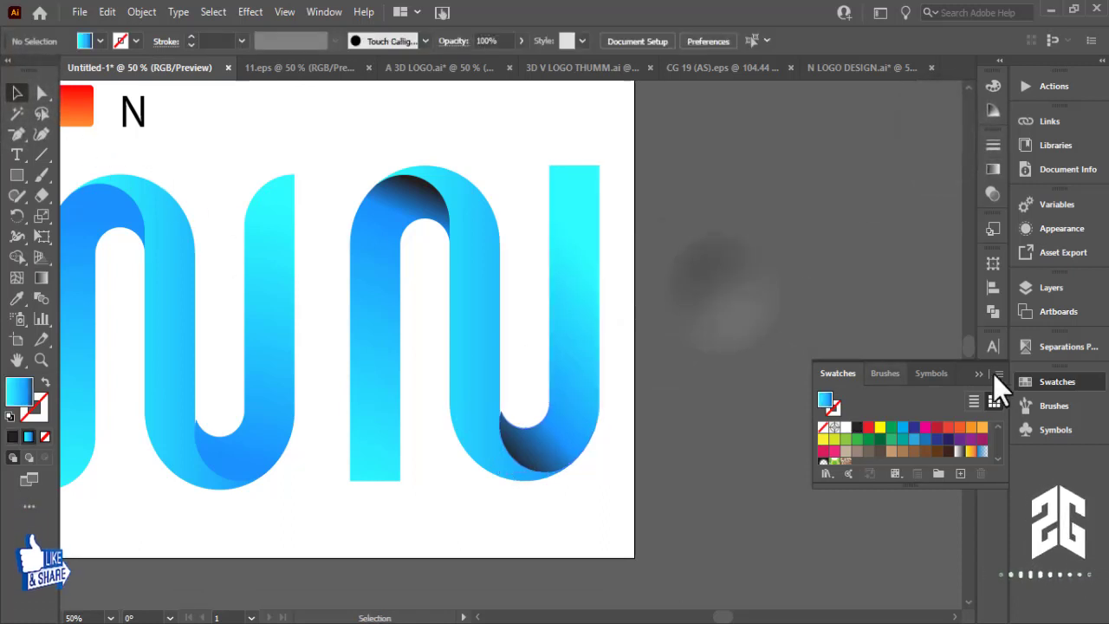
pyautogui.click(981, 373)
pyautogui.moveTo(802, 361)
pyautogui.mouseDown()
pyautogui.moveTo(948, 359)
pyautogui.moveTo(931, 359)
pyautogui.moveTo(932, 390)
pyautogui.mouseUp()
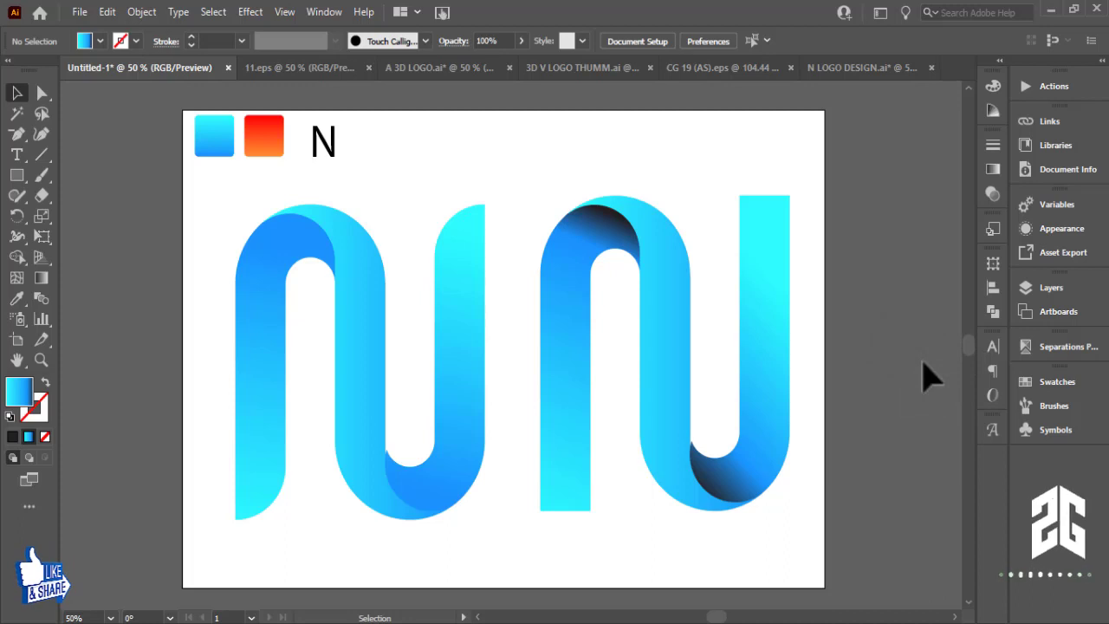
# - Draw a rectangle covering the entire artboard
pyautogui.click(16, 175)
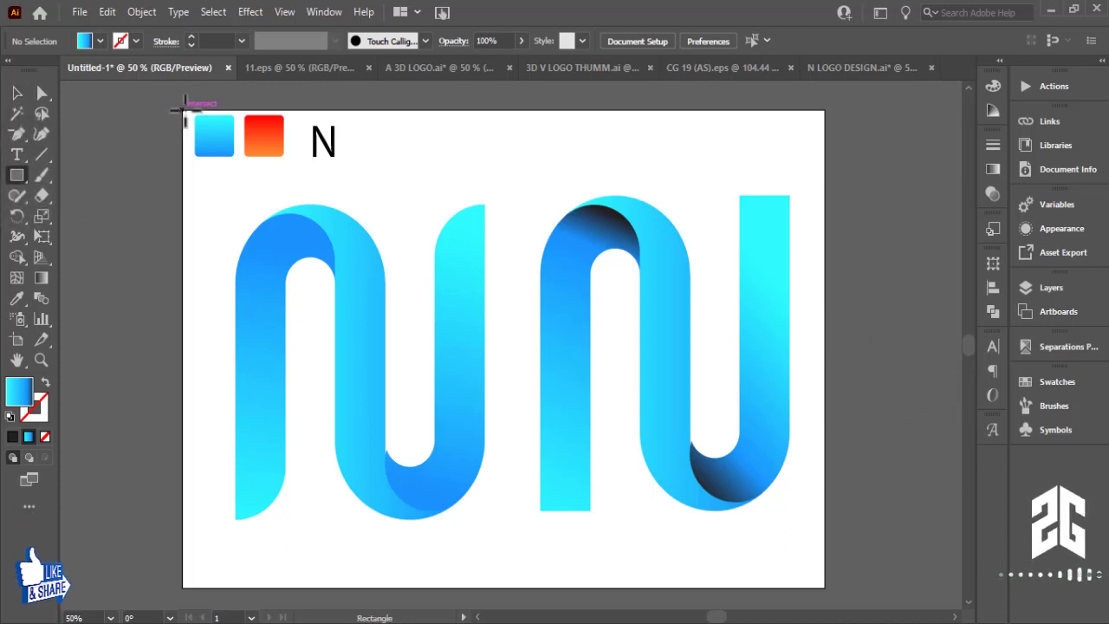
pyautogui.moveTo(182, 110)
pyautogui.mouseDown()
pyautogui.moveTo(756, 553)
pyautogui.moveTo(822, 586)
pyautogui.mouseUp()
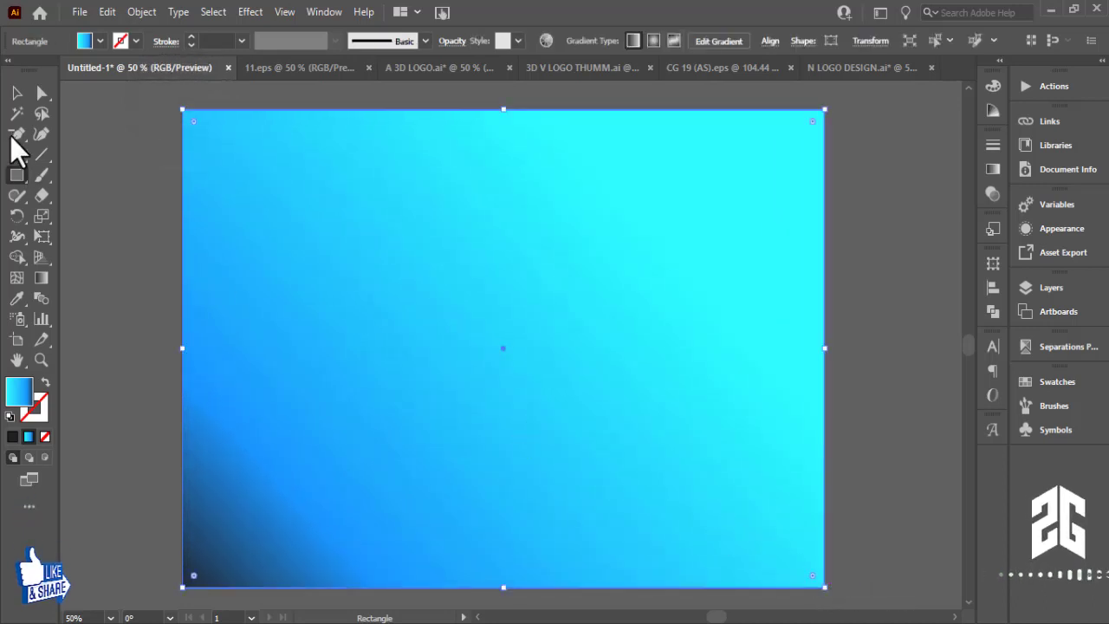
pyautogui.click(17, 92)
# - Send the rectangle to the back, behind both N logos, via Arrange > Send to Back
pyautogui.rightClick(615, 461)
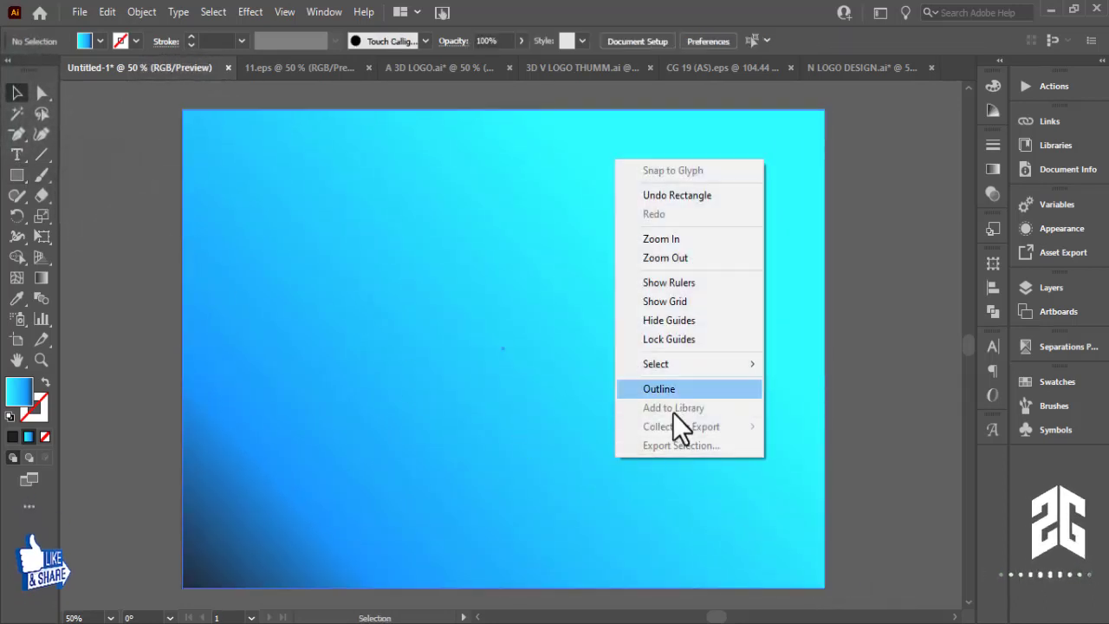
pyautogui.click(693, 539)
pyautogui.rightClick(689, 525)
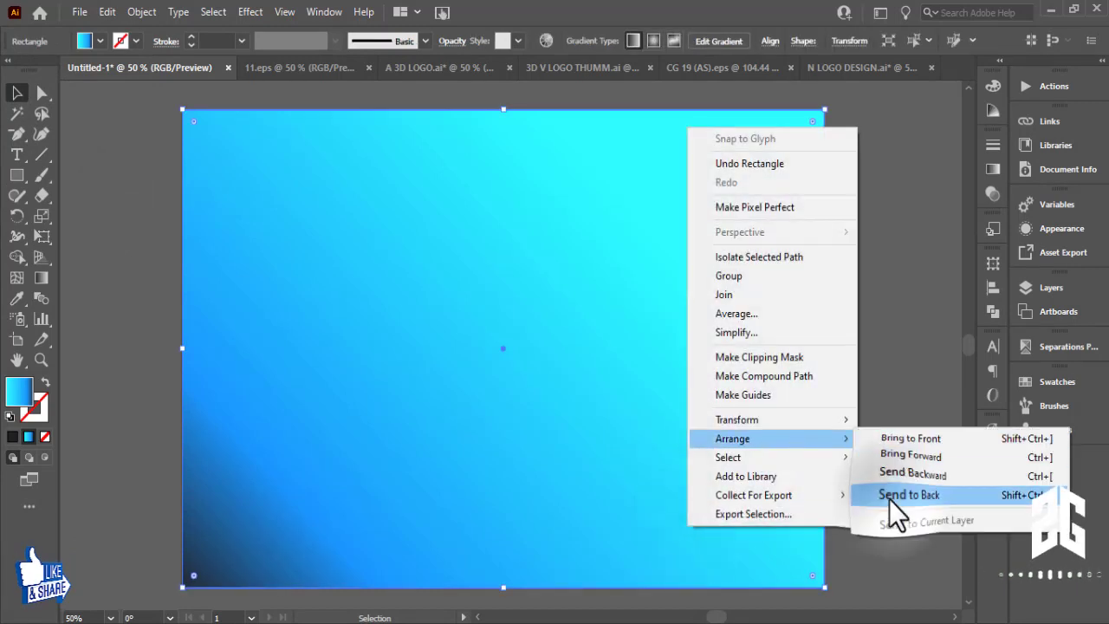
pyautogui.click(889, 499)
pyautogui.click(887, 442)
# - Give the background rectangle a black fill
pyautogui.click(731, 122)
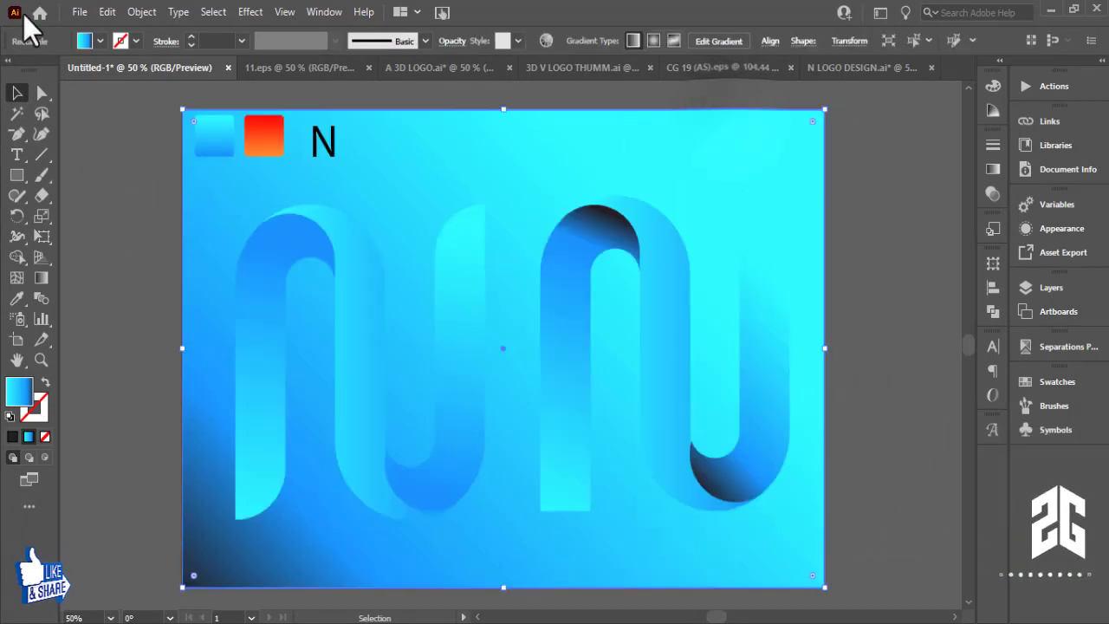
pyautogui.click(101, 40)
pyautogui.click(44, 71)
pyautogui.click(881, 357)
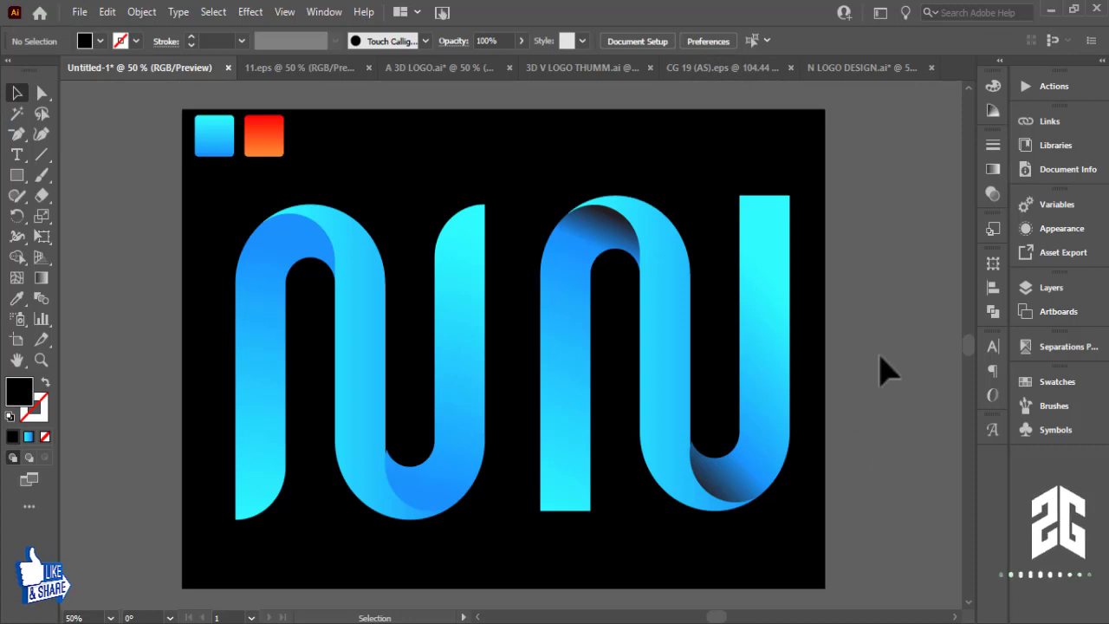